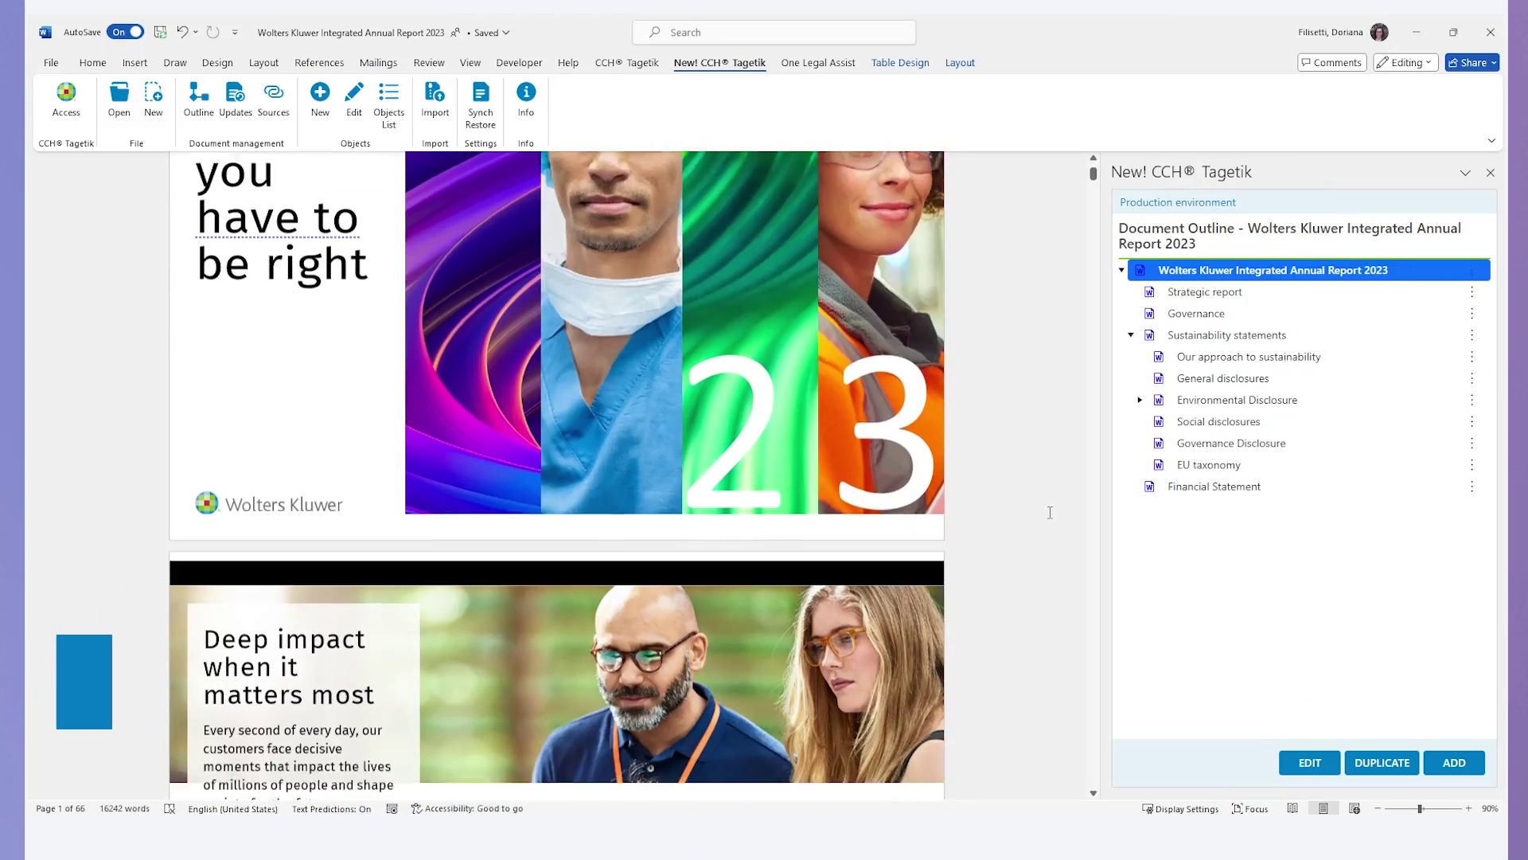
{"action": "scroll", "coordinate": [1049, 512], "scroll_direction": "down", "scroll_amount": 5}
{"action": "scroll", "coordinate": [1050, 511], "scroll_direction": "down", "scroll_amount": 5}
{"action": "scroll", "coordinate": [1049, 513], "scroll_direction": "down", "scroll_amount": 5}
{"action": "scroll", "coordinate": [1050, 512], "scroll_direction": "down", "scroll_amount": 5}
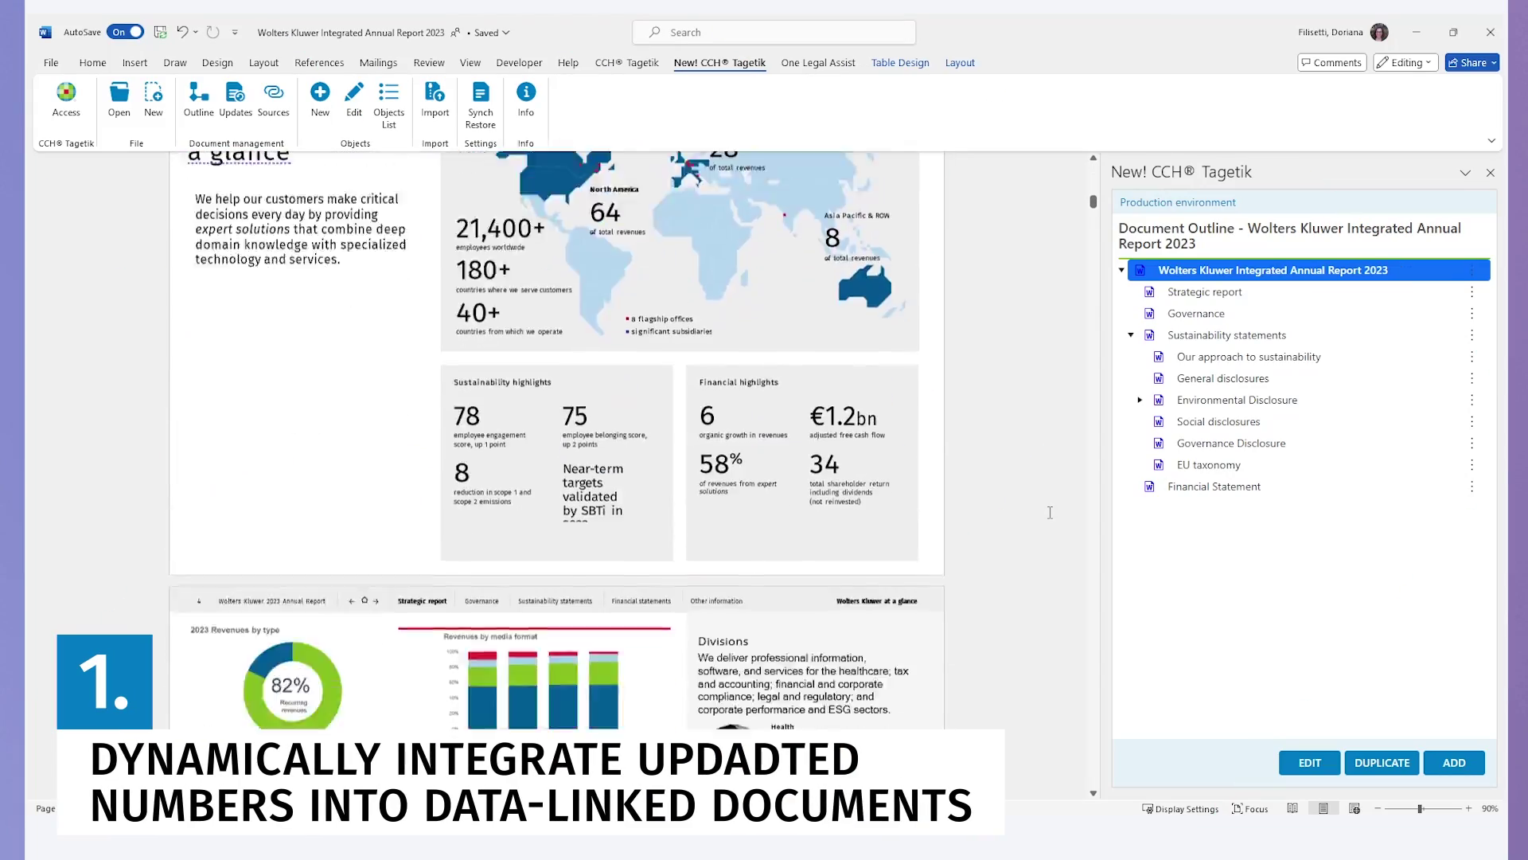
{"action": "scroll", "coordinate": [1049, 512], "scroll_direction": "down", "scroll_amount": 5}
{"action": "scroll", "coordinate": [1049, 512], "scroll_direction": "down", "scroll_amount": 5}
{"action": "scroll", "coordinate": [1049, 512], "scroll_direction": "down", "scroll_amount": 5}
{"action": "scroll", "coordinate": [1050, 512], "scroll_direction": "down", "scroll_amount": 5}
{"action": "scroll", "coordinate": [1050, 513], "scroll_direction": "down", "scroll_amount": 3}
{"action": "scroll", "coordinate": [703, 521], "scroll_direction": "down", "scroll_amount": 3}
Step: Set the Balance Sheet table's scenario parameter to inherit 2023 Consolidation from the parent and save to refresh
{"action": "left_click", "coordinate": [706, 514]}
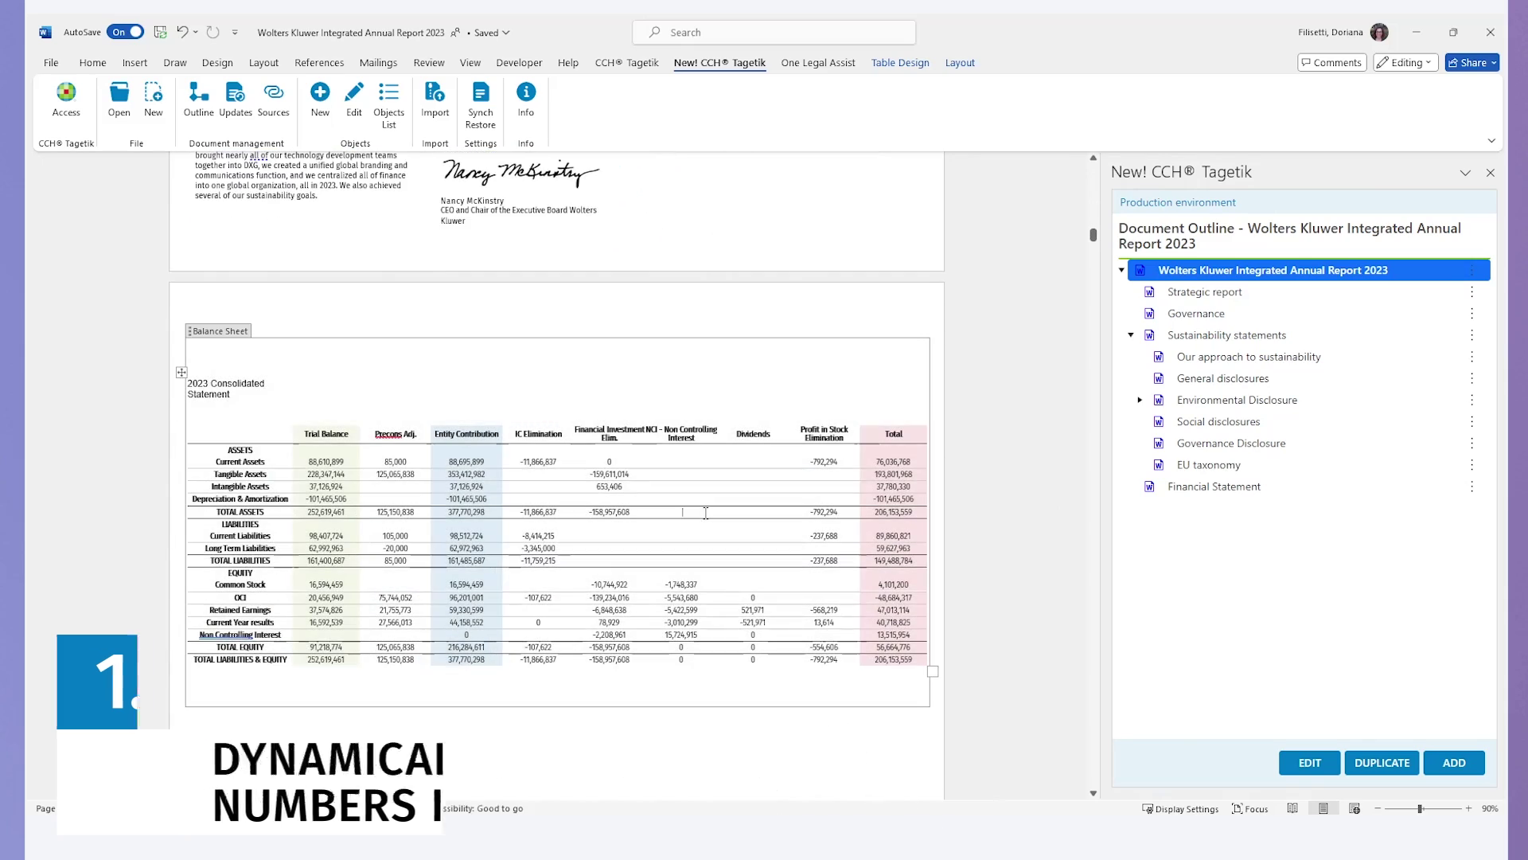
{"action": "left_click", "coordinate": [354, 102]}
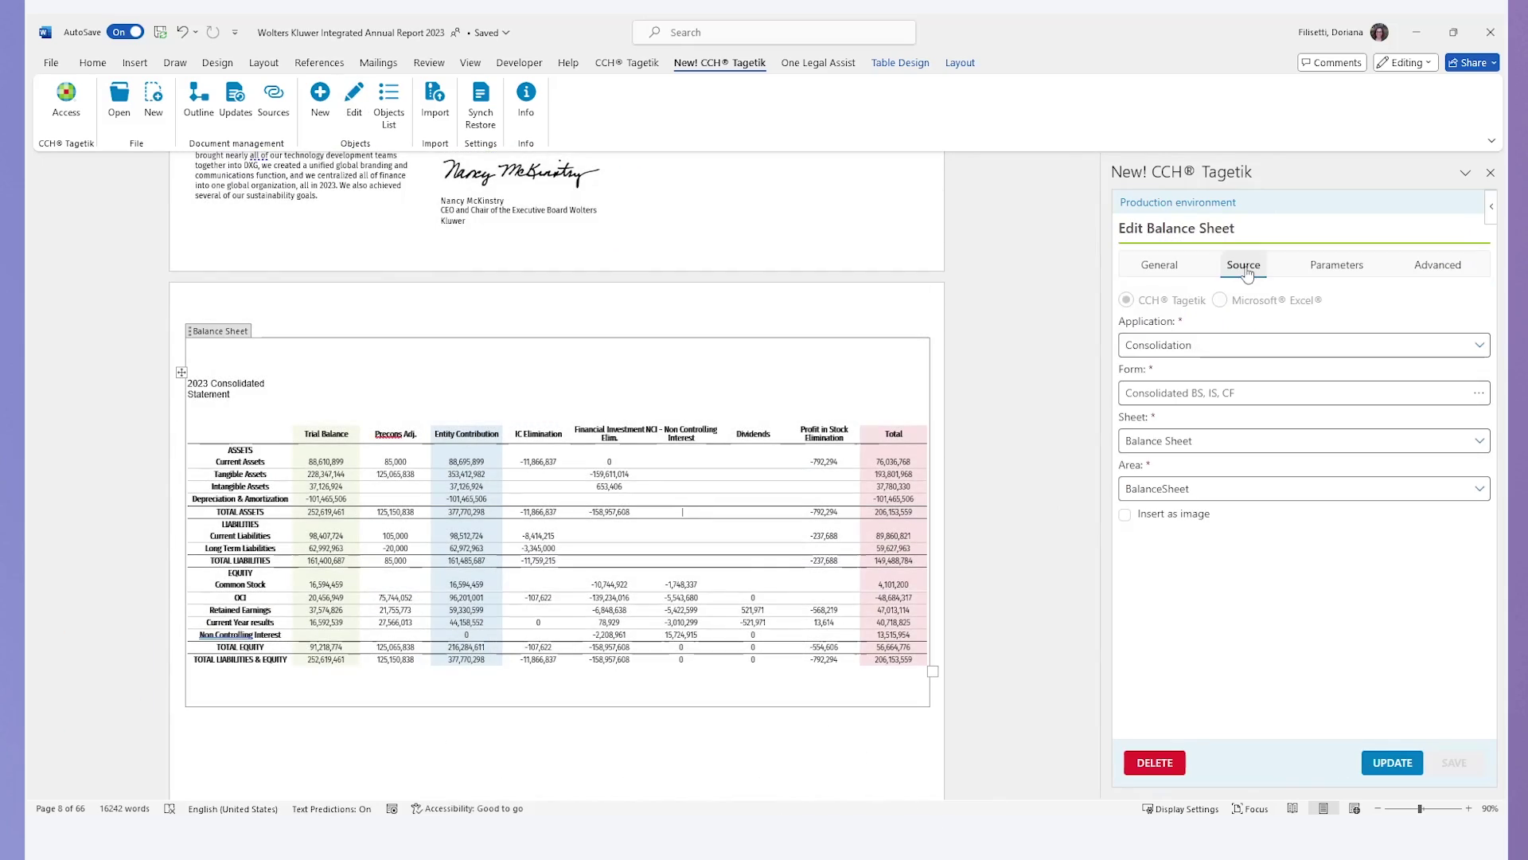
{"action": "left_click", "coordinate": [1325, 271]}
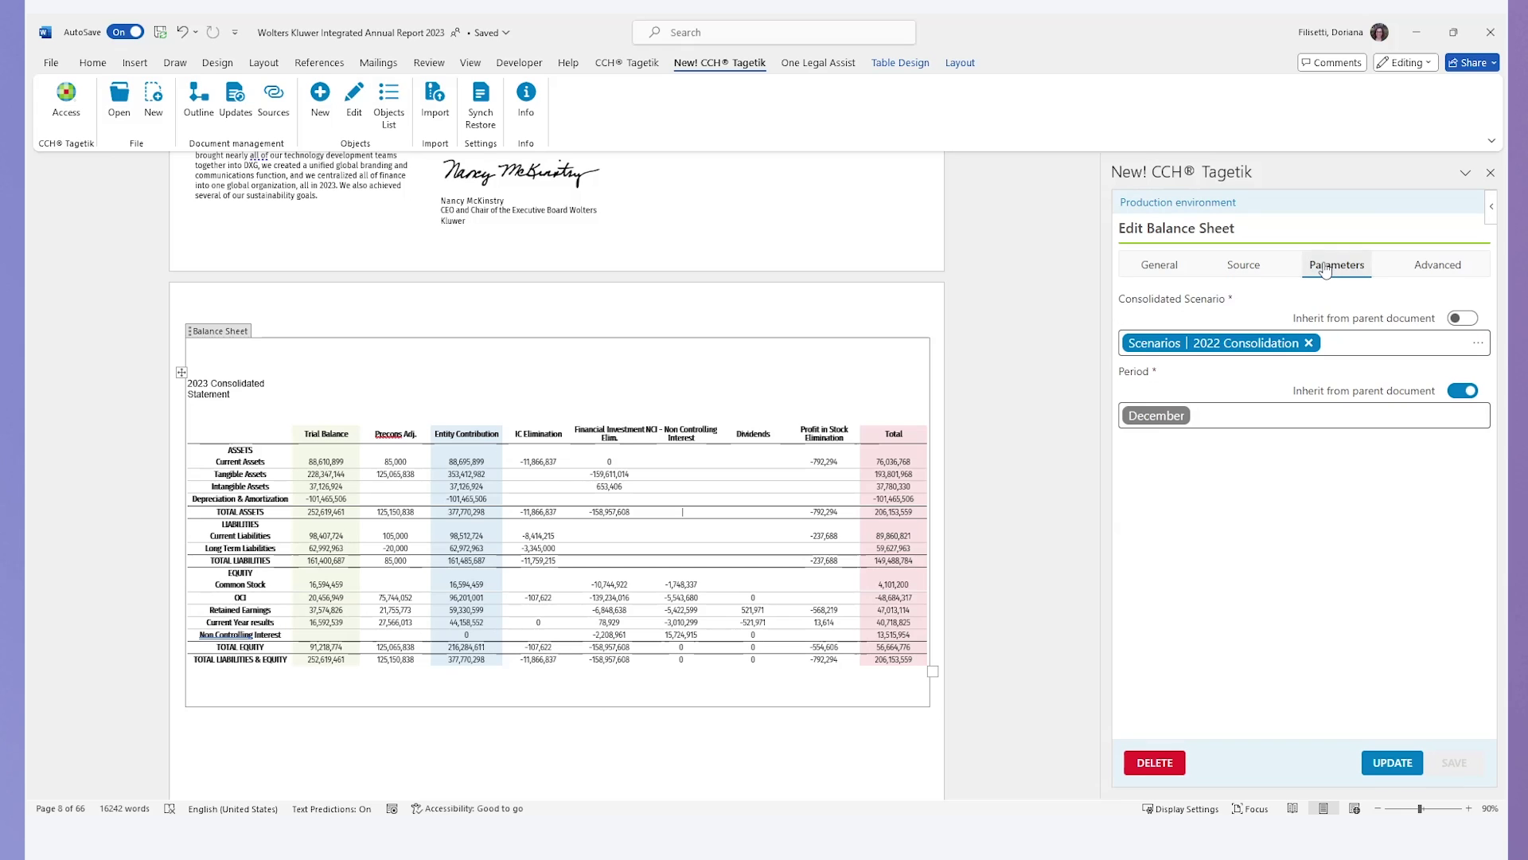
{"action": "left_click", "coordinate": [1462, 320]}
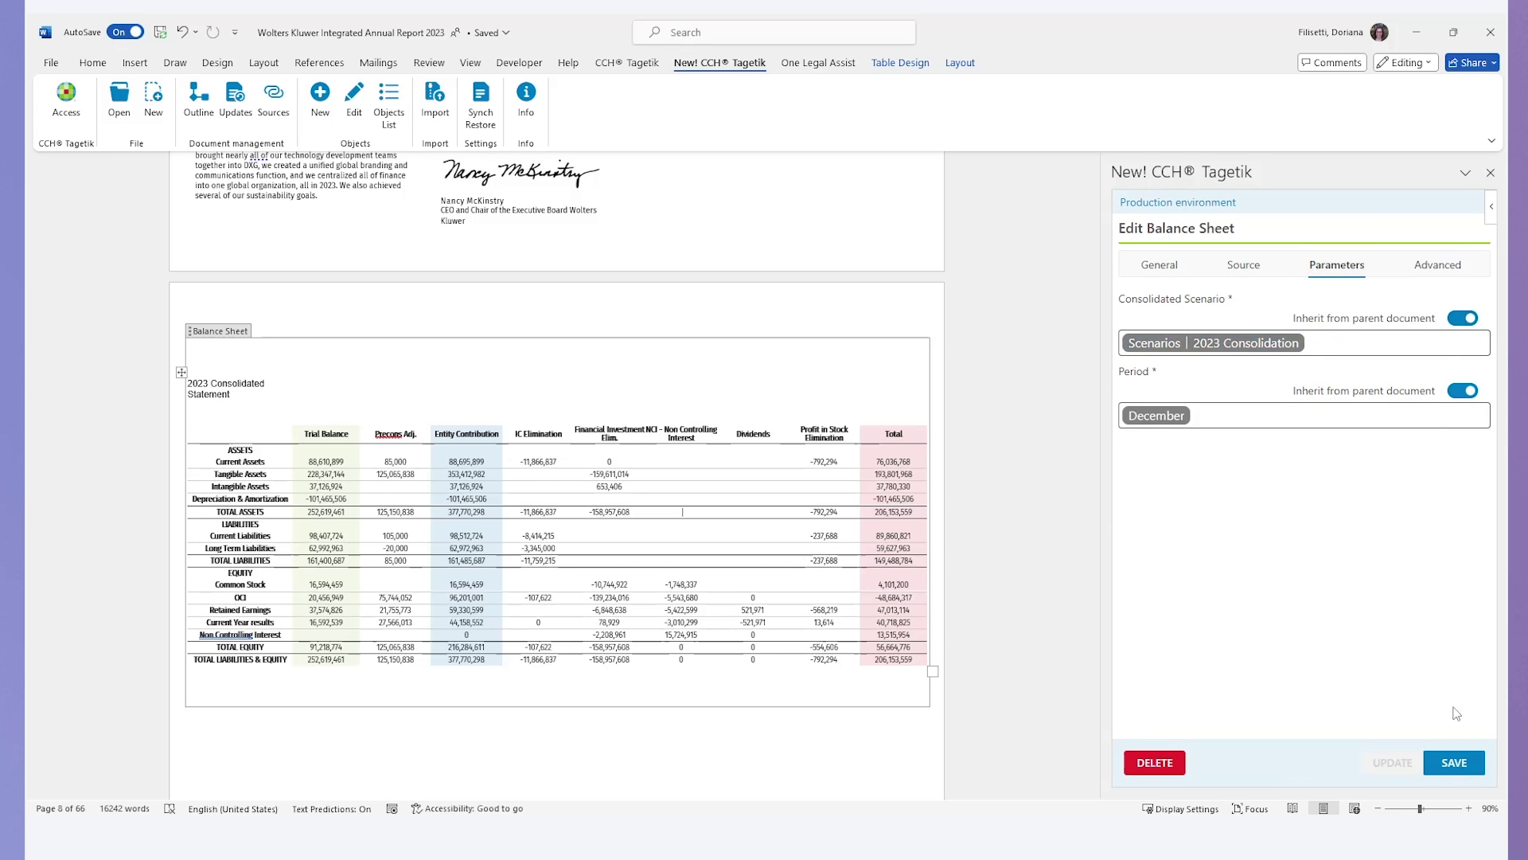
{"action": "left_click", "coordinate": [1454, 763]}
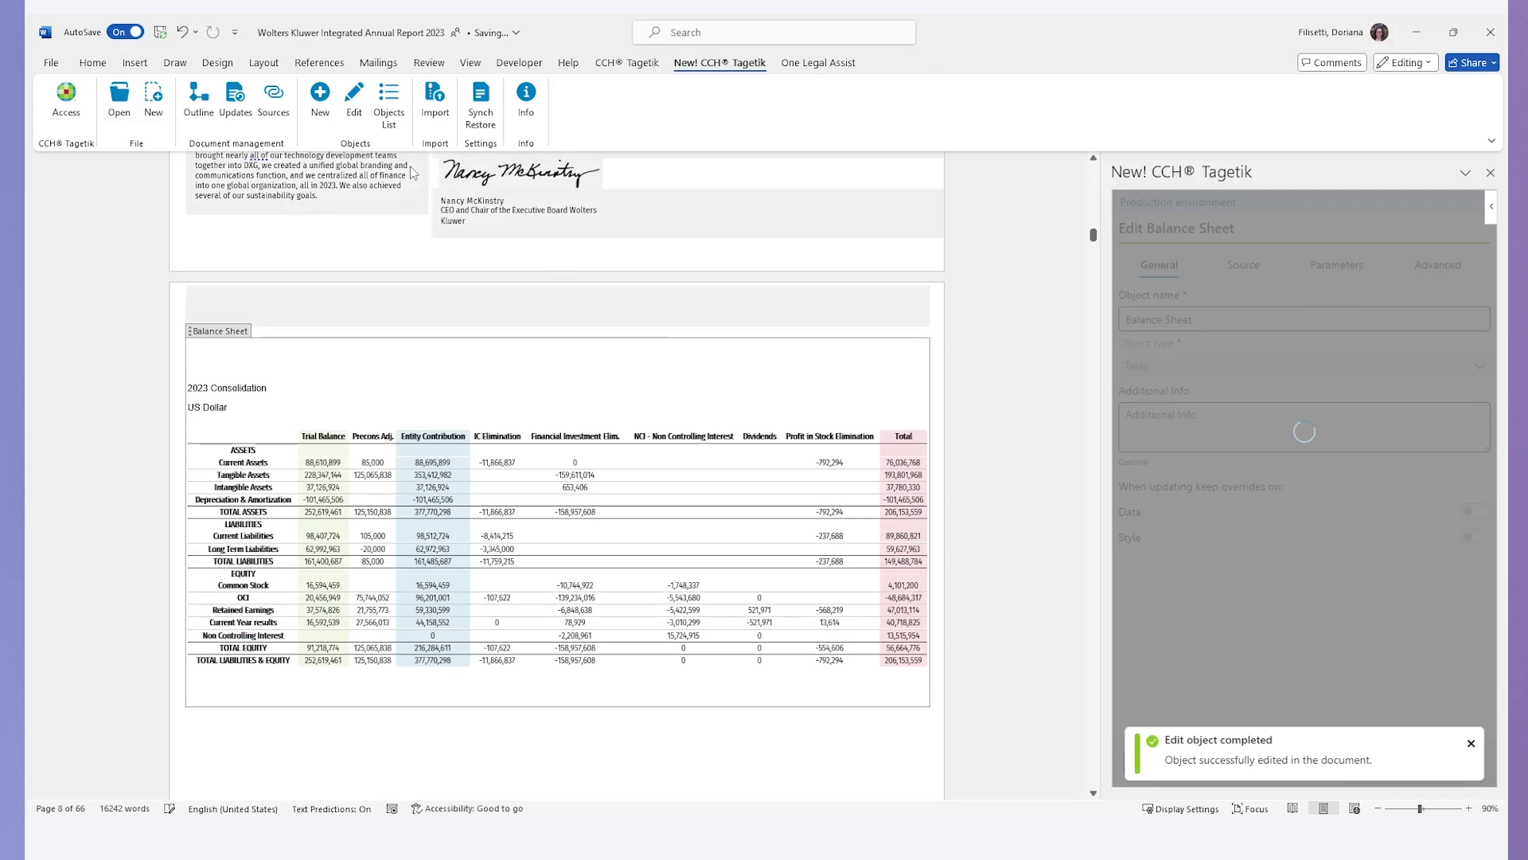
Step: In the Objects List, jump to the Current Year 2023 field
{"action": "left_click", "coordinate": [381, 113]}
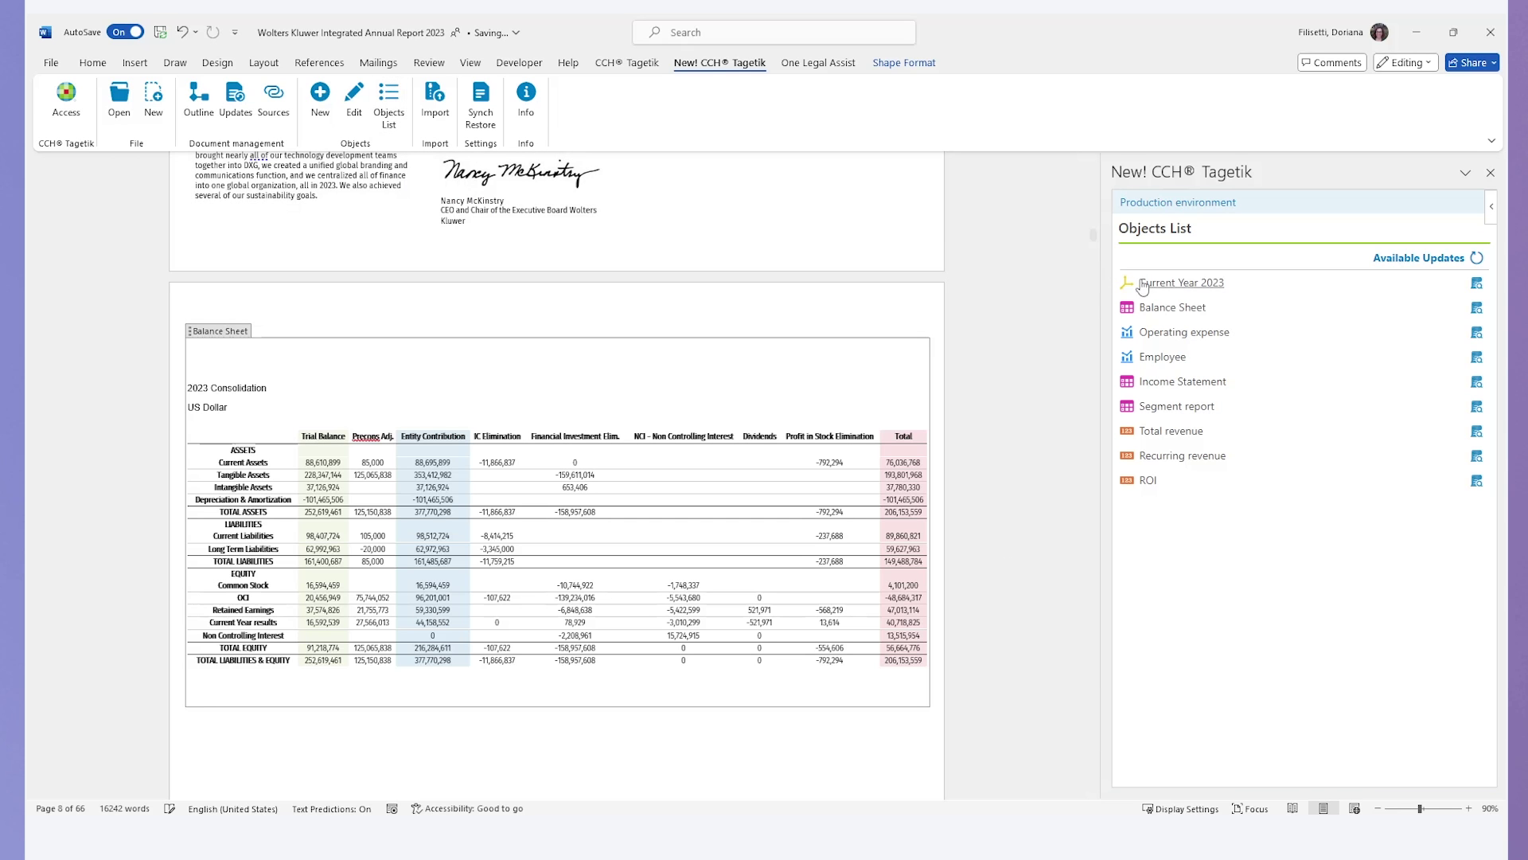
{"action": "left_click", "coordinate": [1174, 284]}
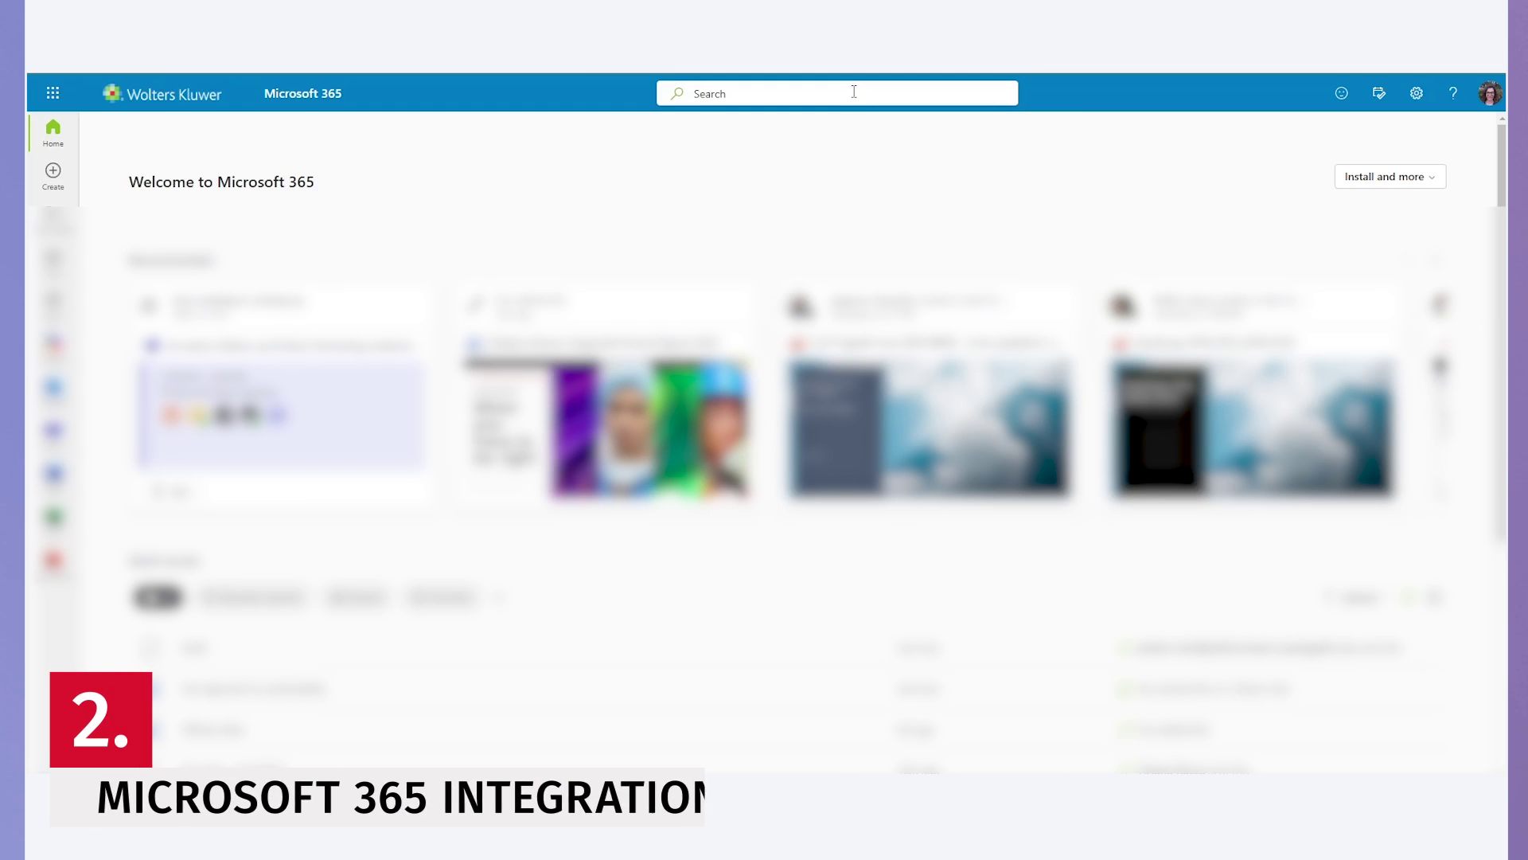
Step: Find and open 'Our approach to sustainability' from Microsoft 365 search and show its Tagetik outline
{"action": "left_click", "coordinate": [854, 91]}
{"action": "type", "text": "our"}
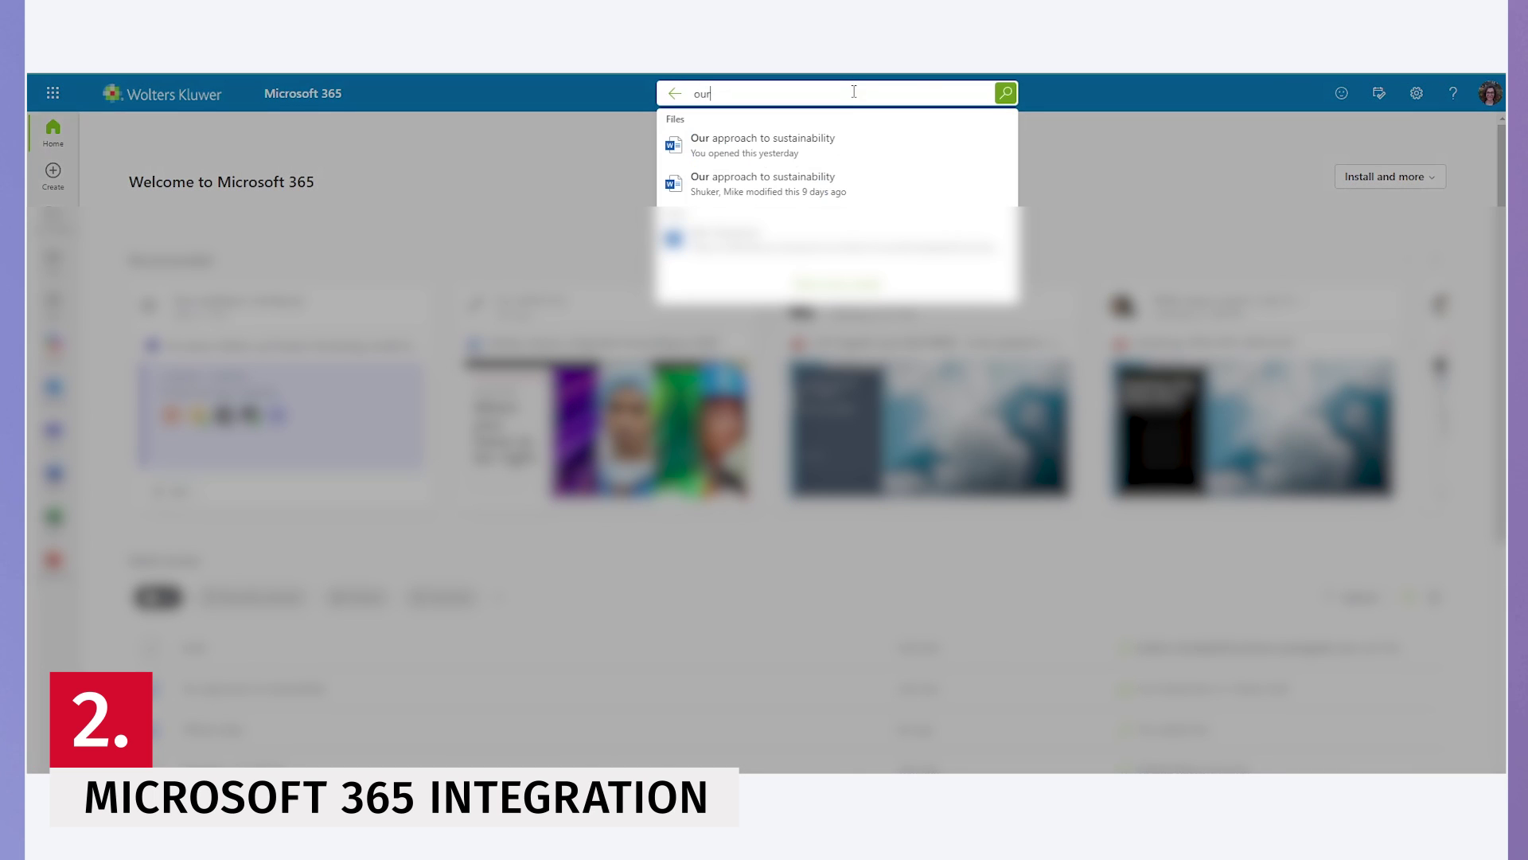
{"action": "left_click", "coordinate": [824, 144]}
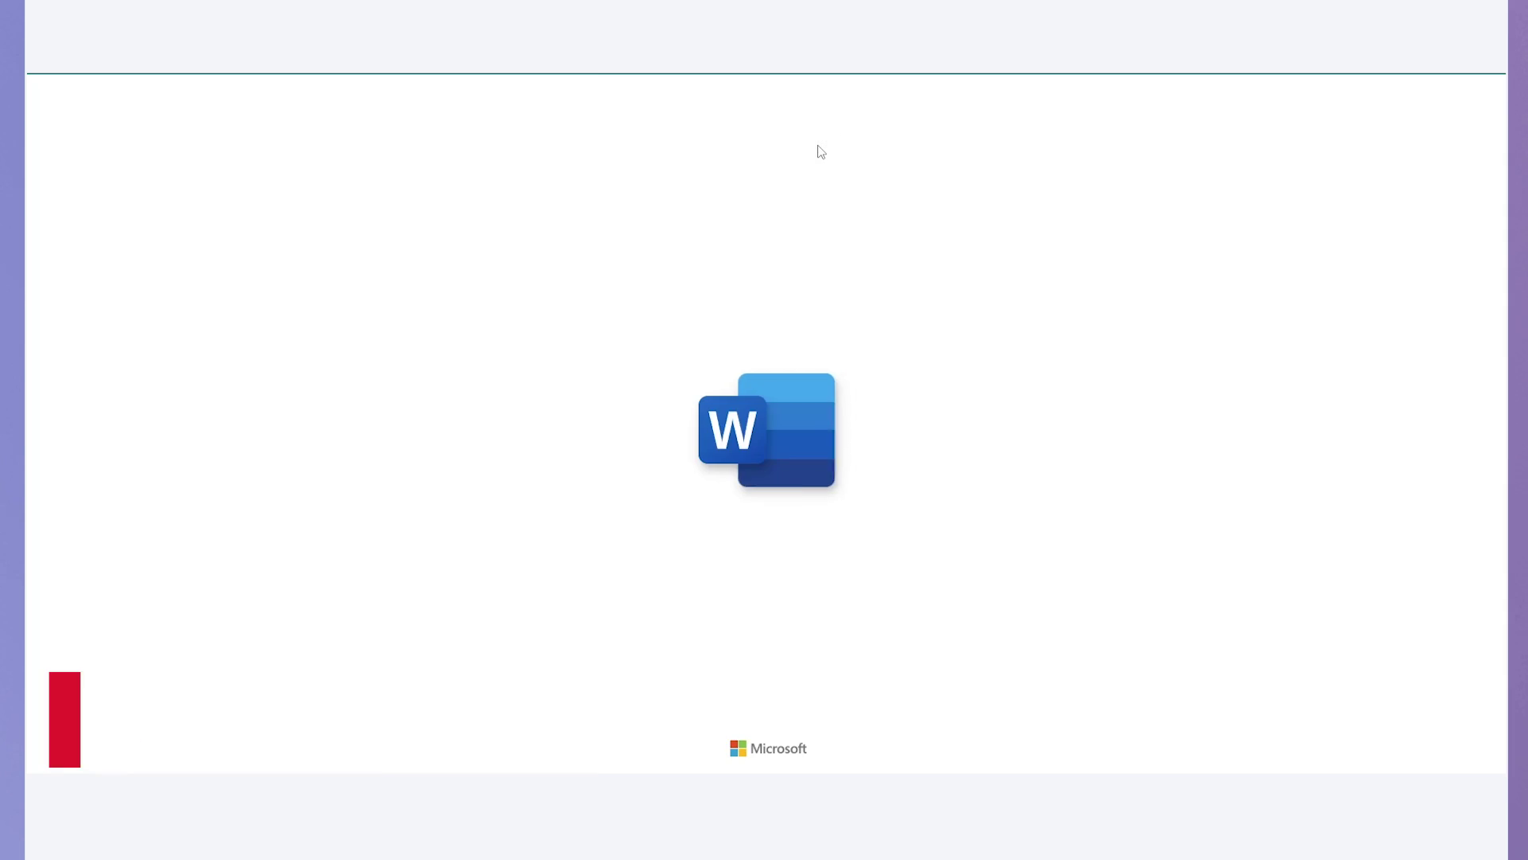
{"action": "left_click", "coordinate": [585, 121]}
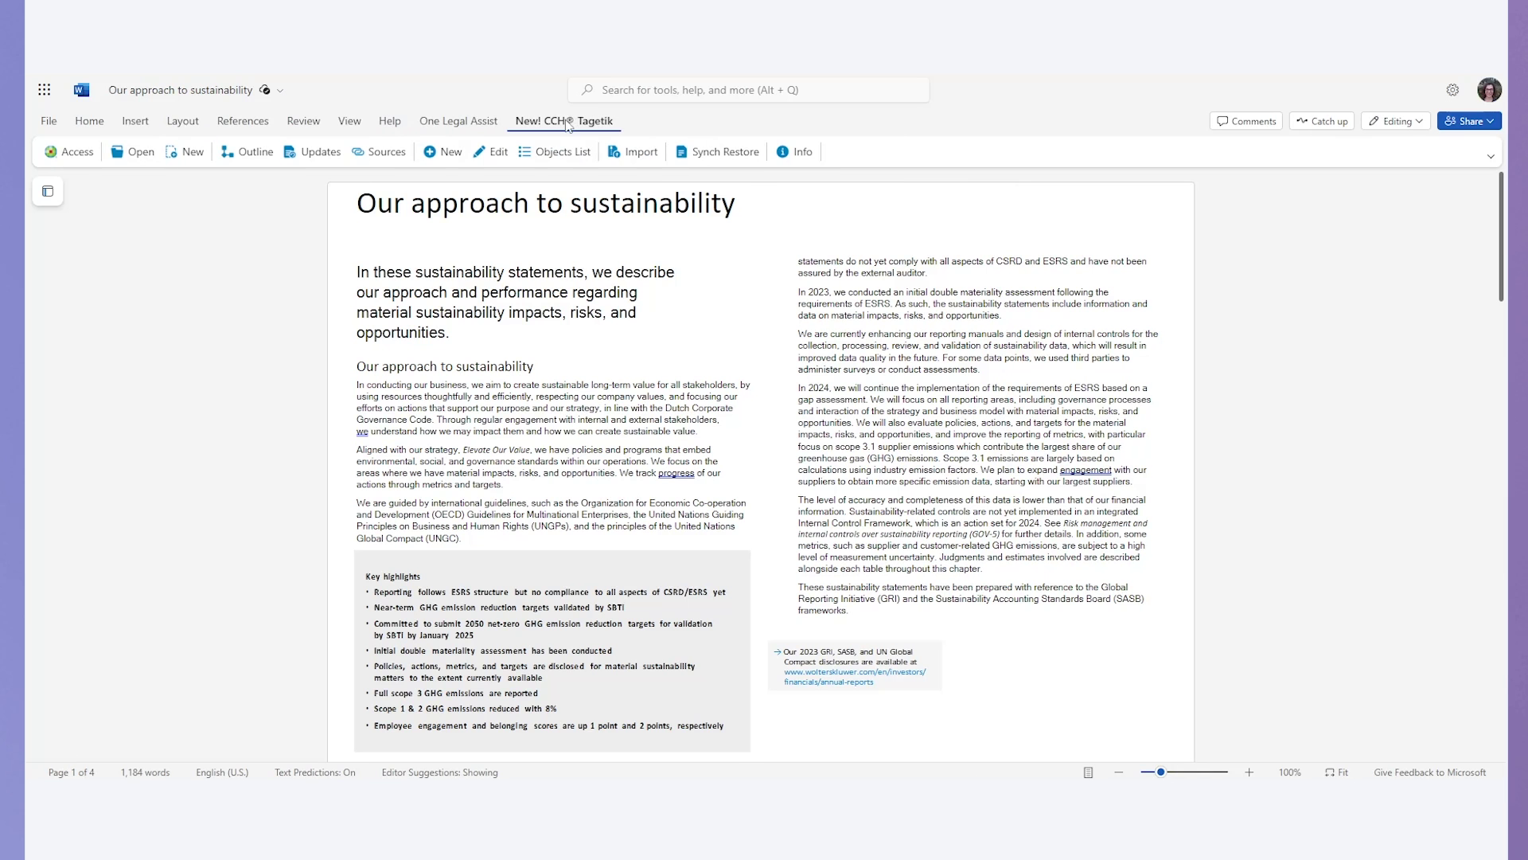
{"action": "left_click", "coordinate": [249, 151]}
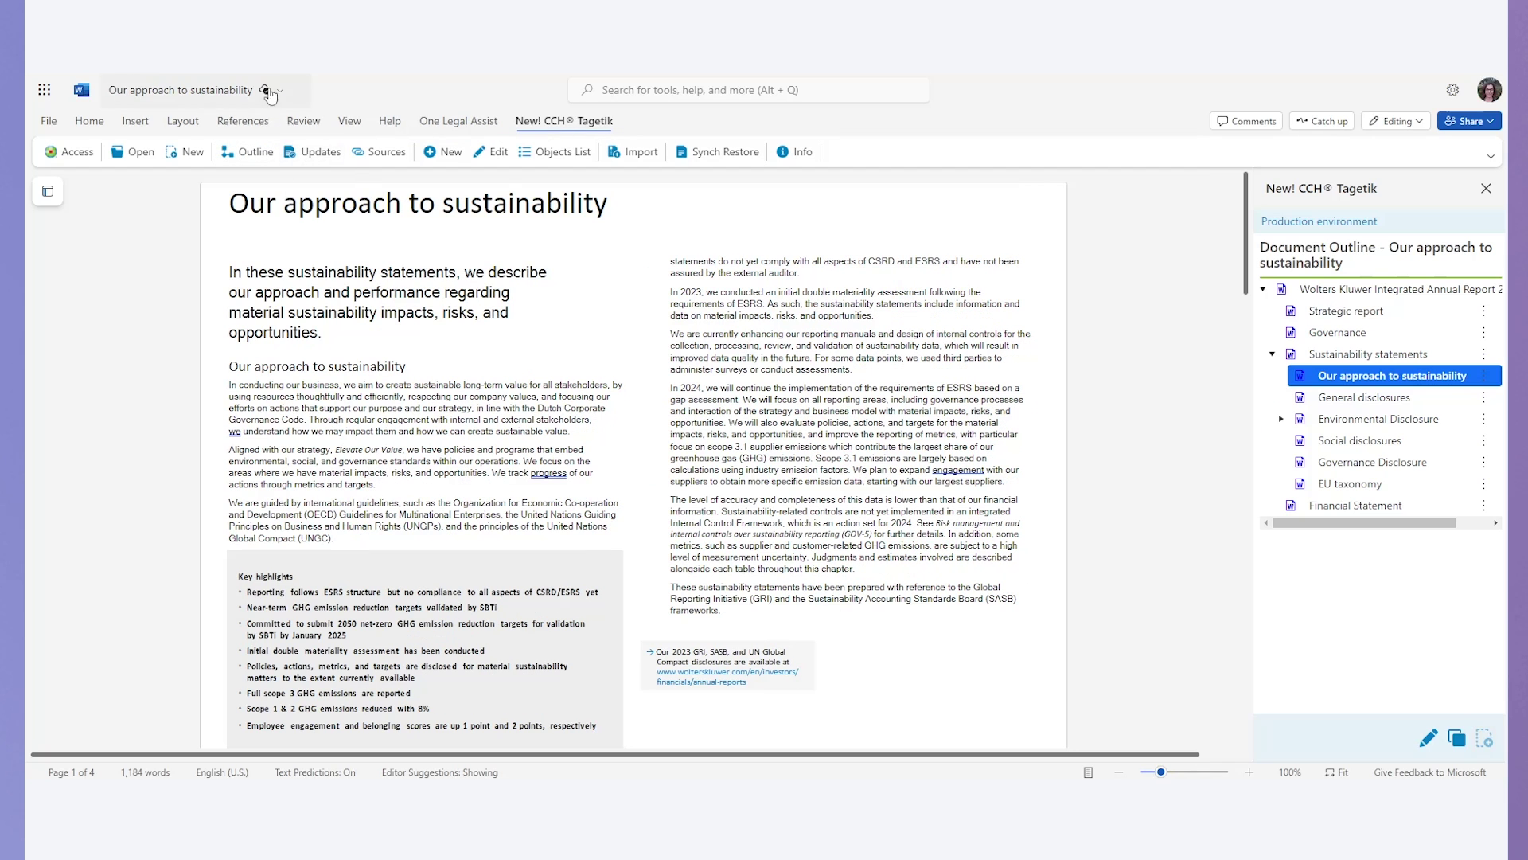
Step: Review the June 17, 3:24 PM saved version in Version History and return to the current document
{"action": "left_click", "coordinate": [191, 90]}
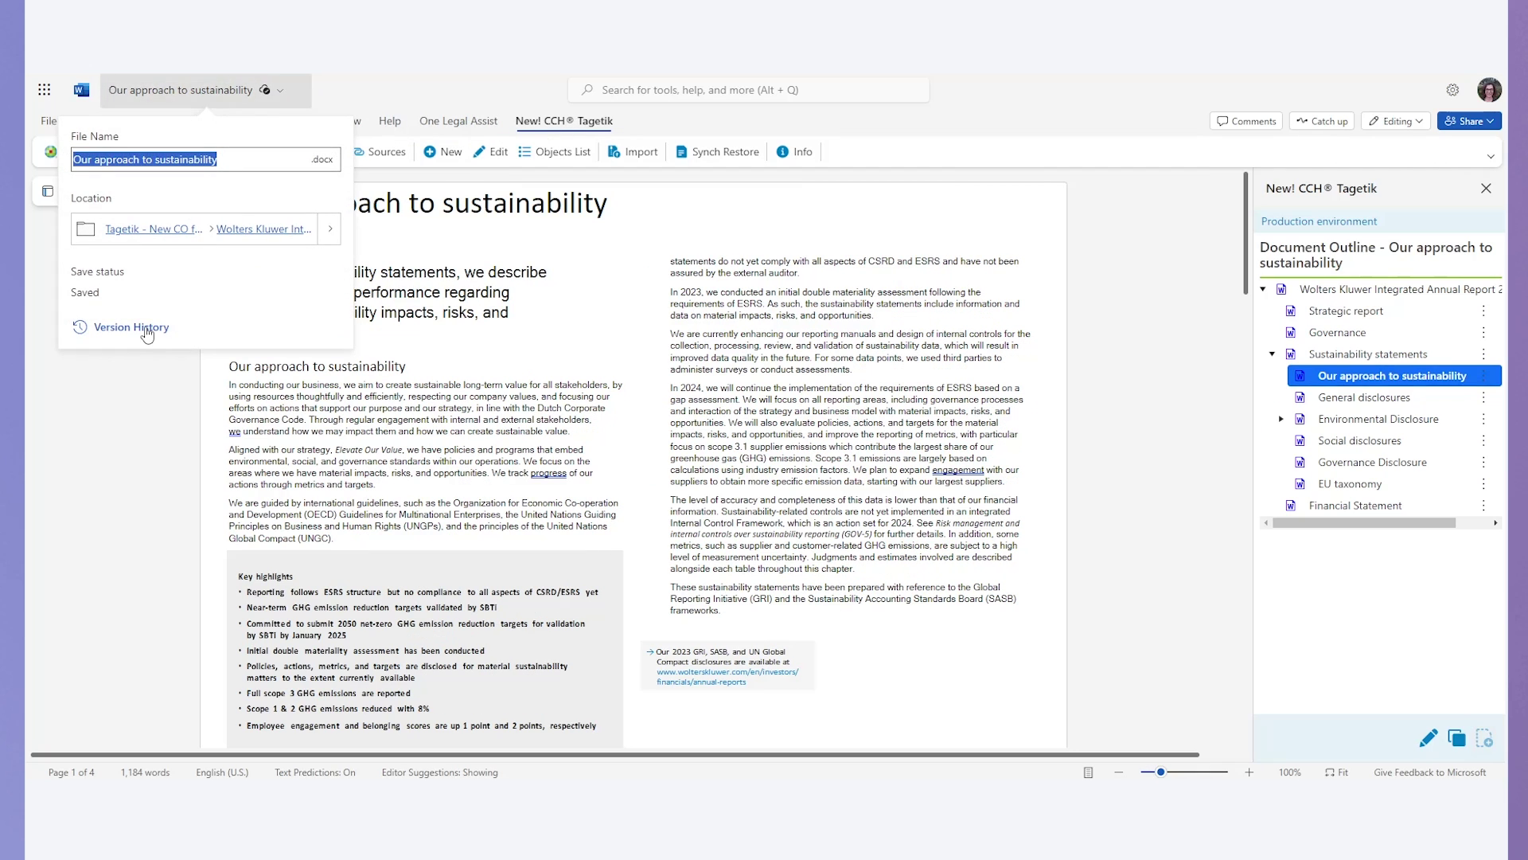
{"action": "left_click", "coordinate": [147, 327]}
{"action": "left_click", "coordinate": [1311, 285]}
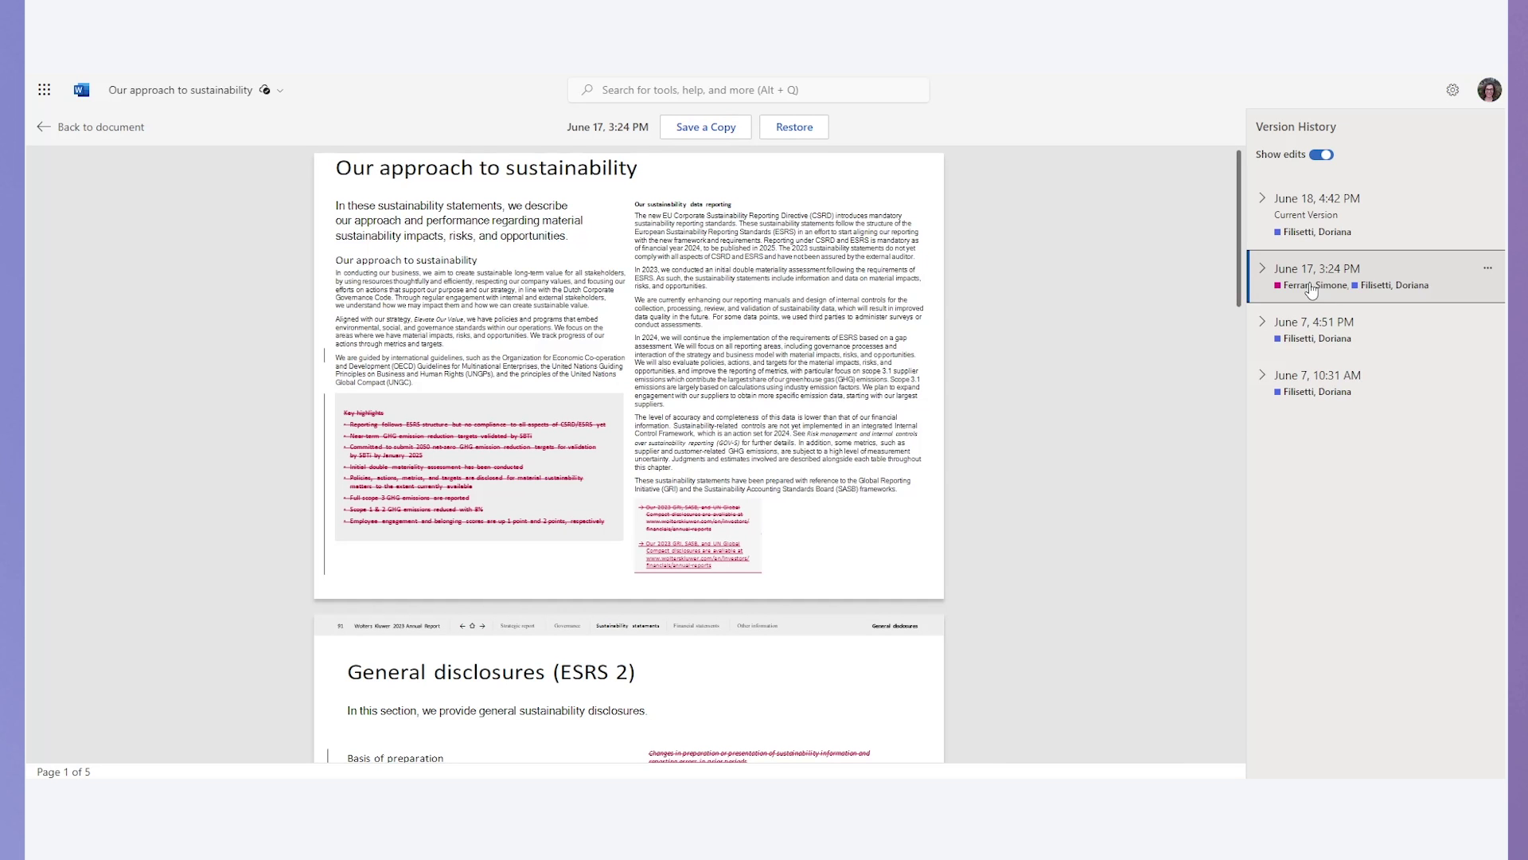
{"action": "left_click", "coordinate": [96, 129]}
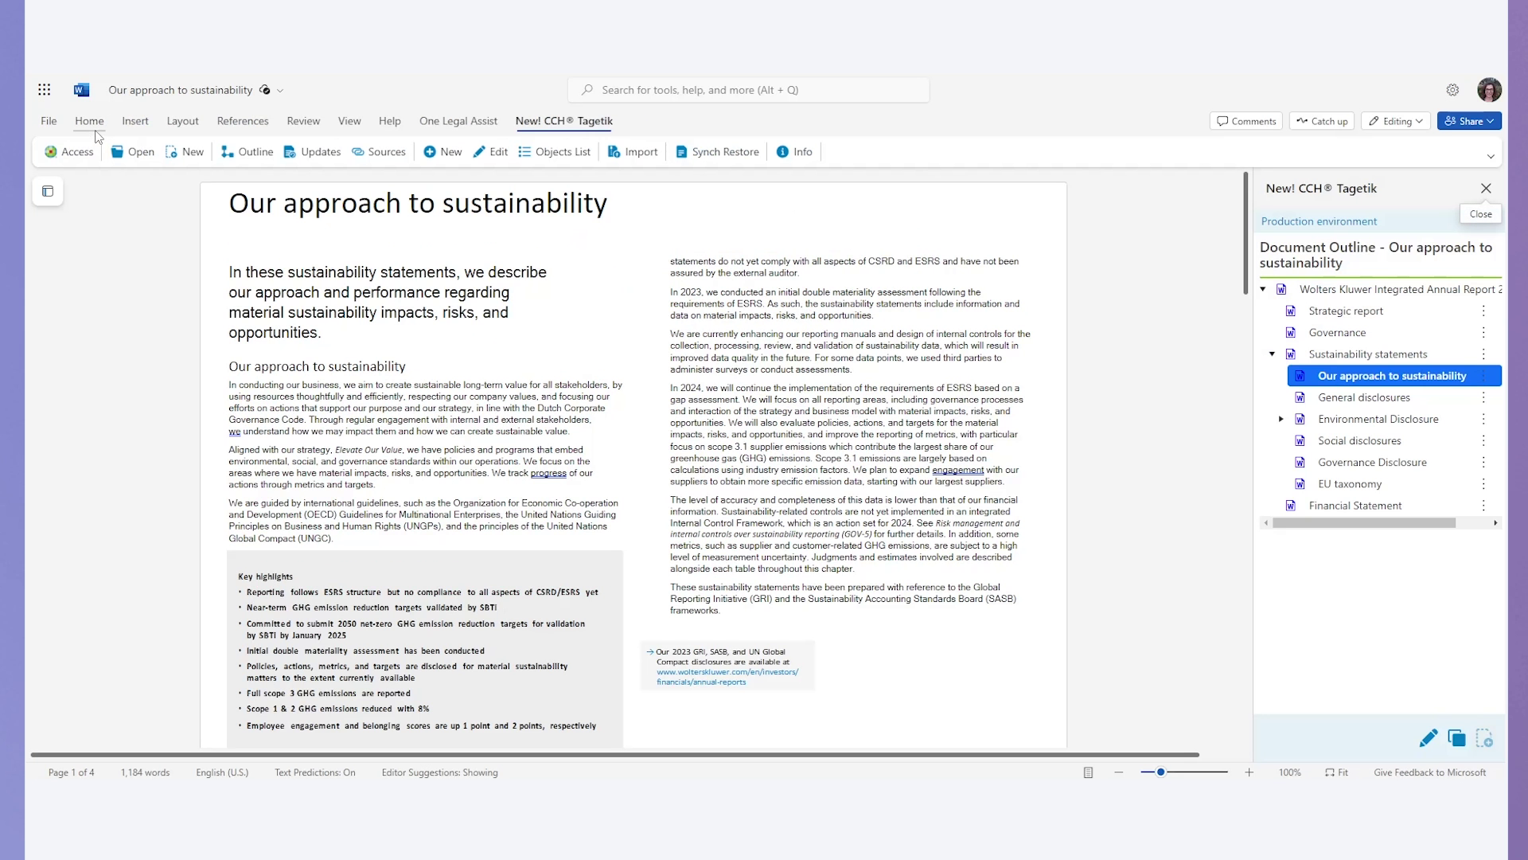
Step: Show the document's comment threads from the Review commands
{"action": "left_click", "coordinate": [302, 125]}
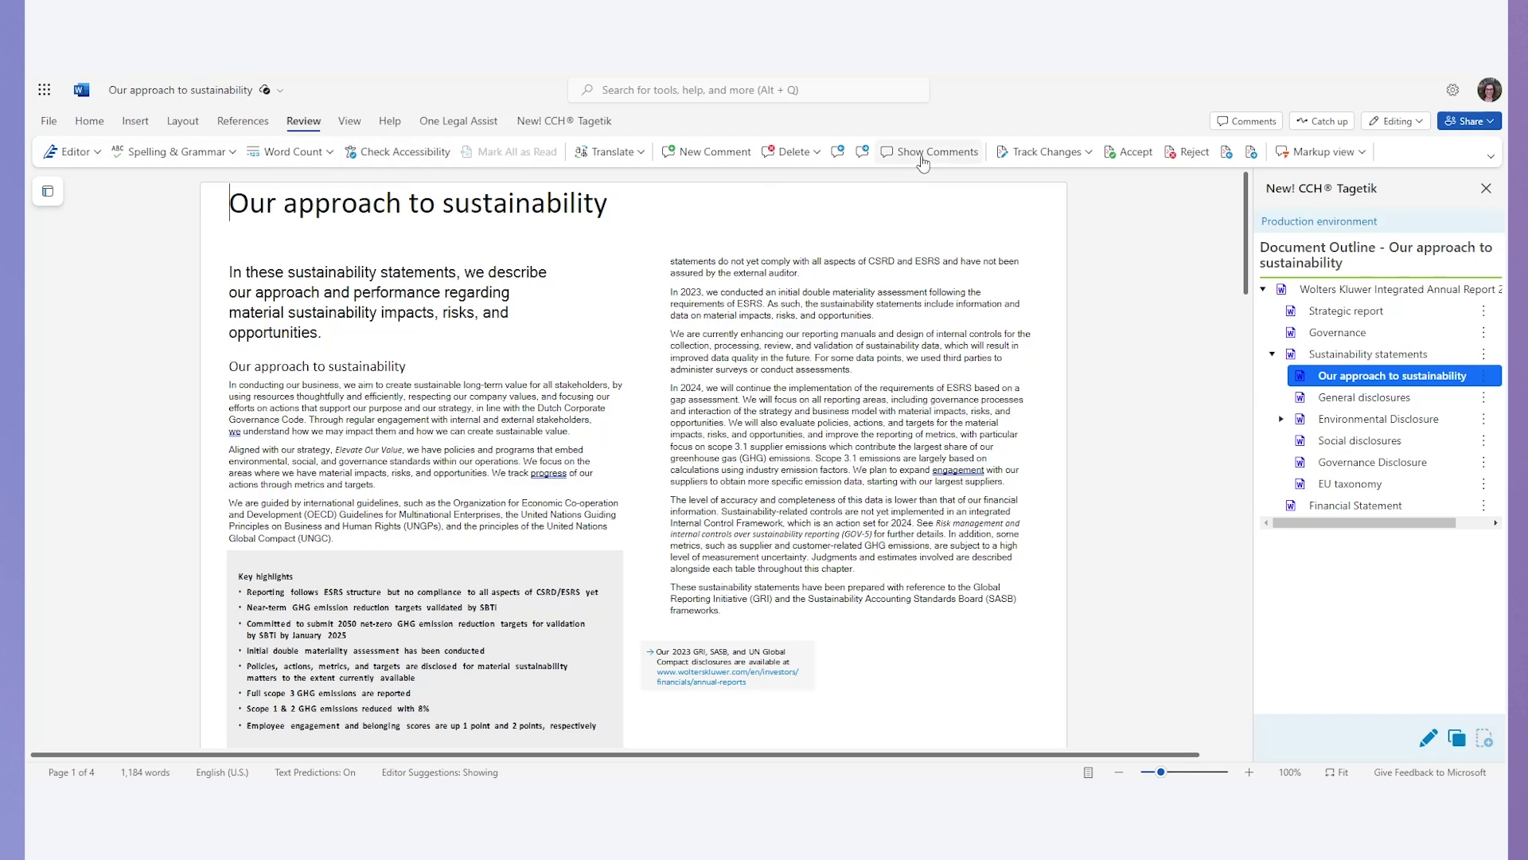
{"action": "left_click", "coordinate": [922, 158]}
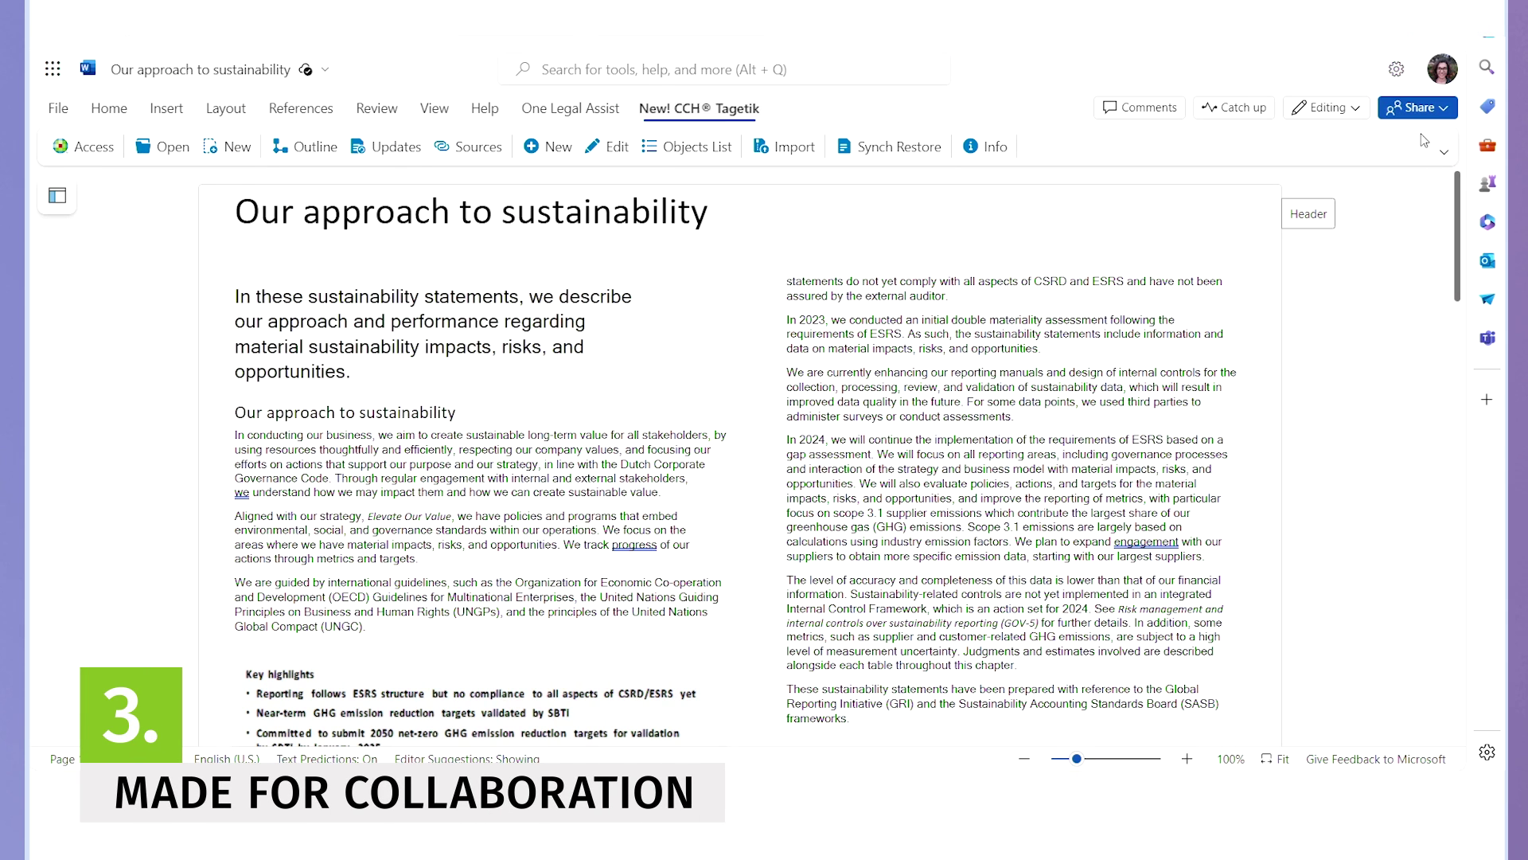
Step: Add the suggested colleague as a share recipient with Can edit permission
{"action": "left_click", "coordinate": [1430, 120]}
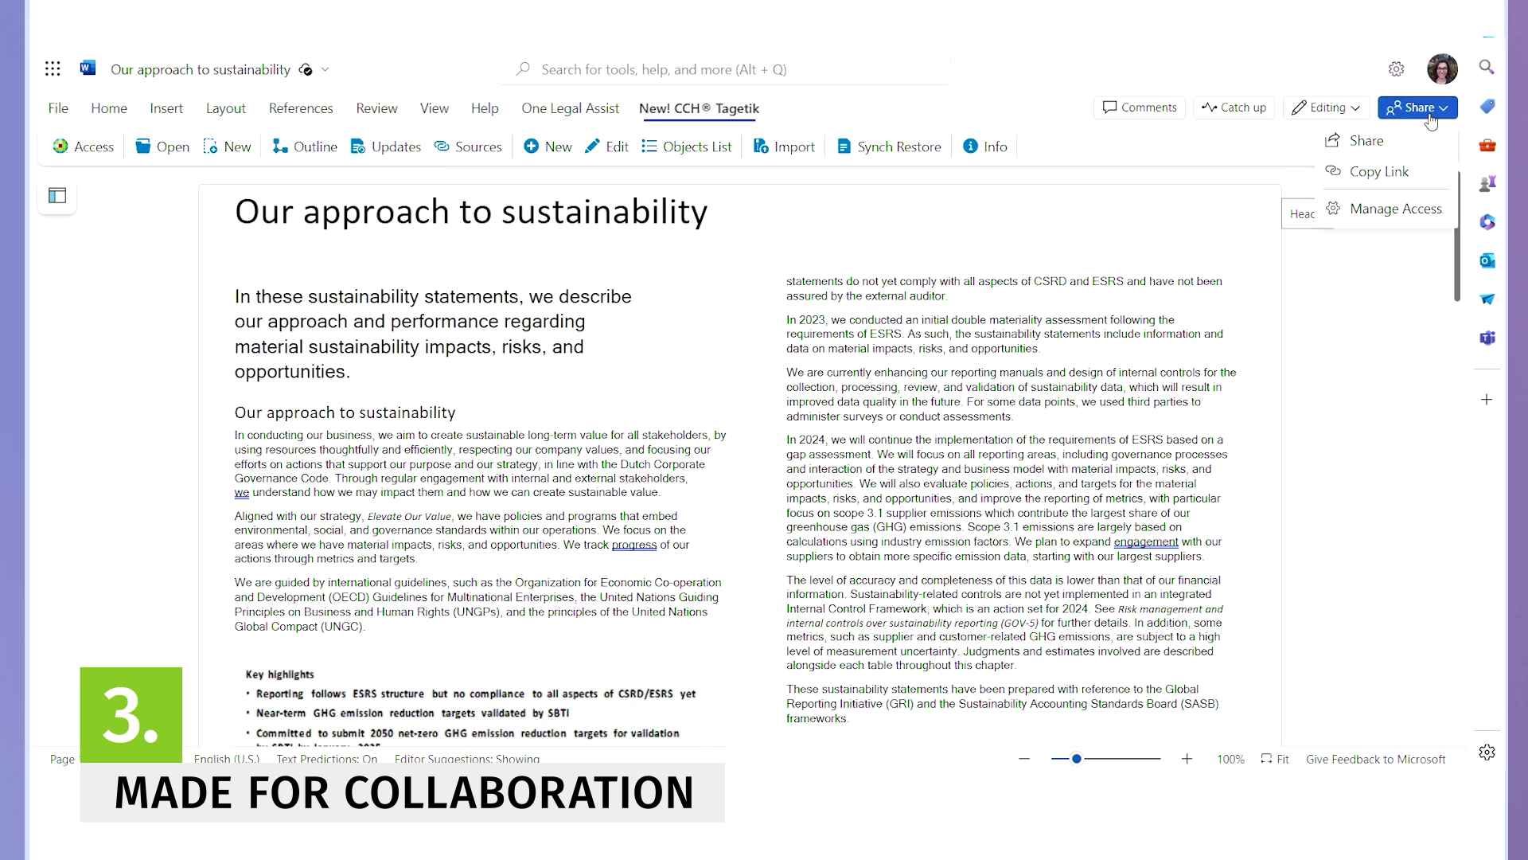
{"action": "left_click", "coordinate": [1369, 141]}
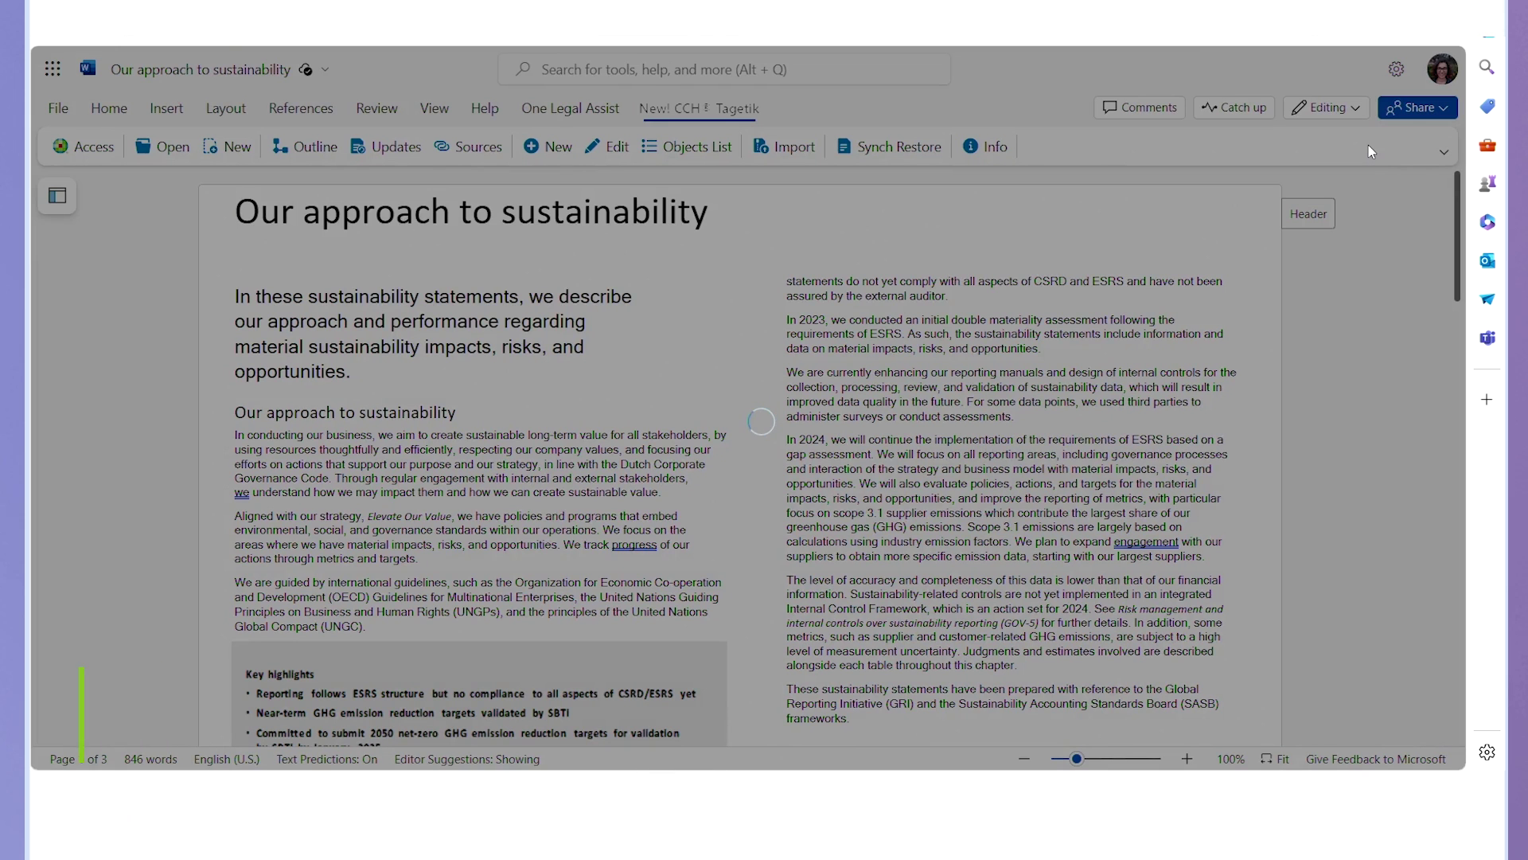
{"action": "type", "text": "j"}
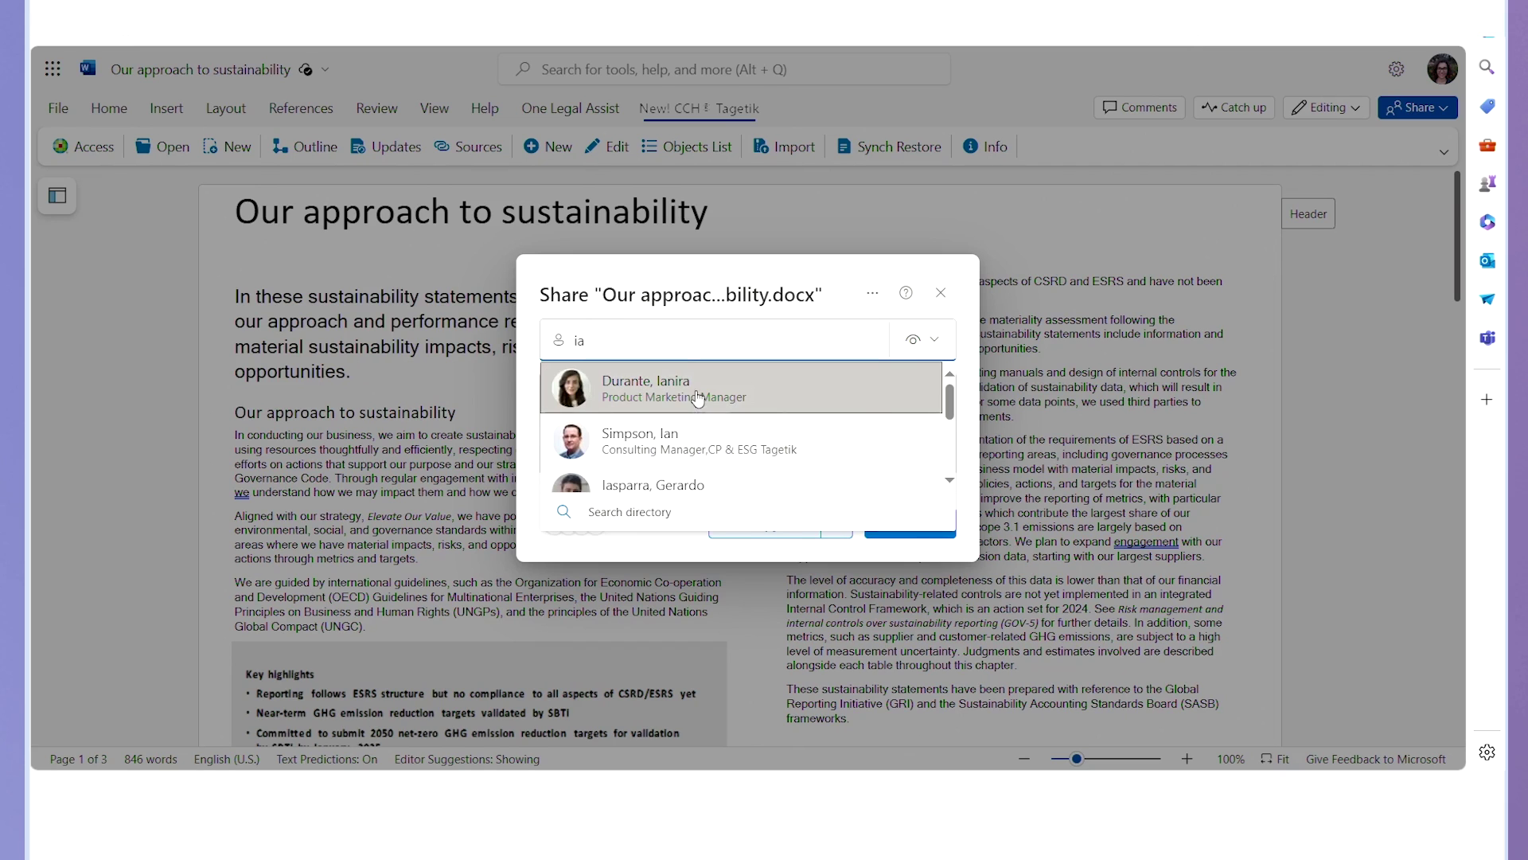
{"action": "left_click", "coordinate": [697, 395]}
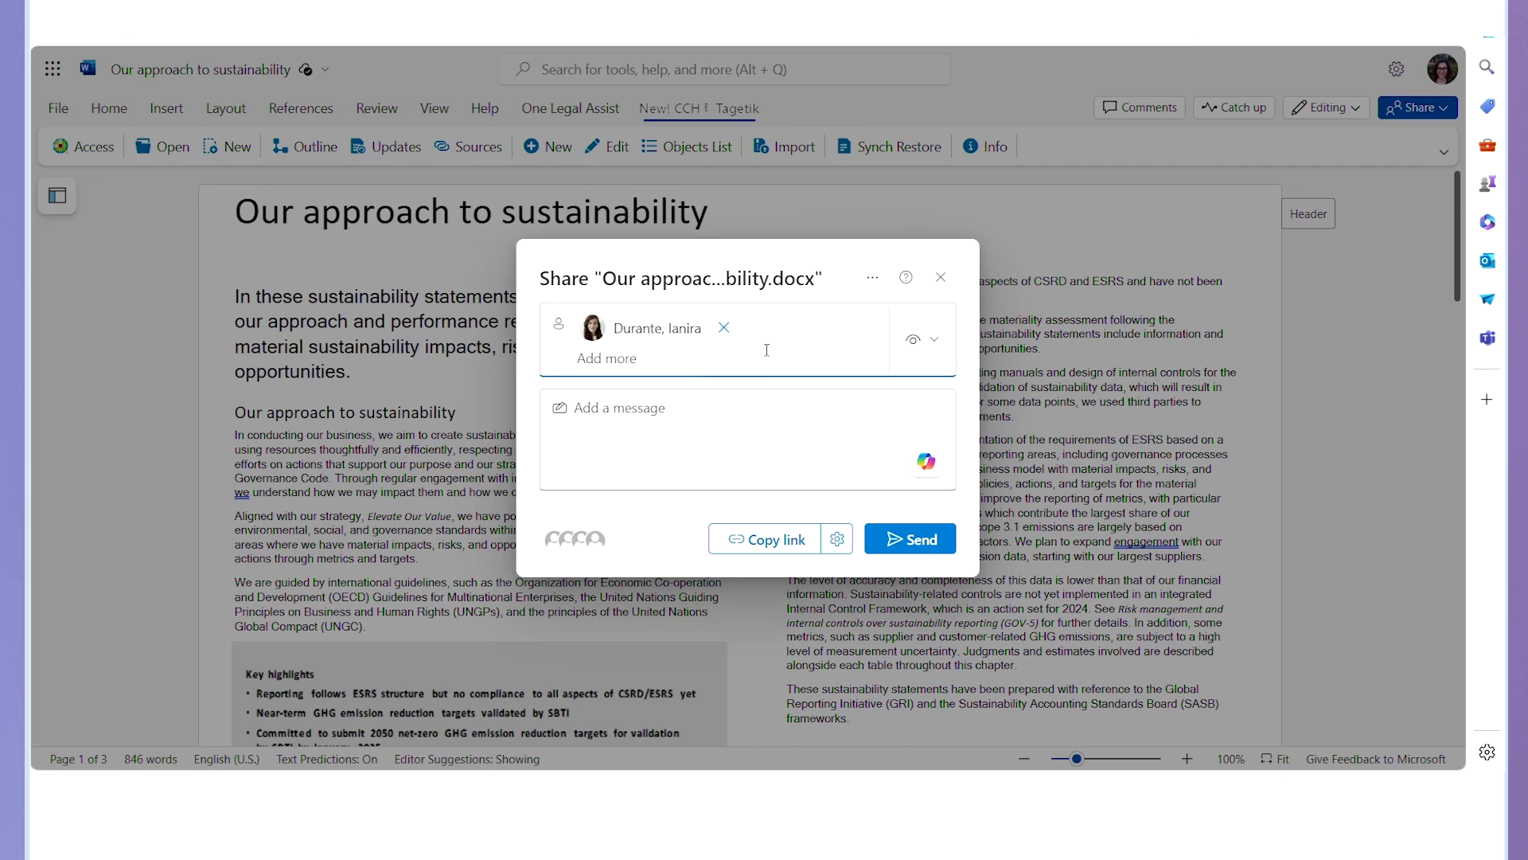
{"action": "left_click", "coordinate": [916, 341]}
{"action": "left_click", "coordinate": [839, 406]}
Step: Insert a Copilot file summary as the message and send the invitation
{"action": "left_click", "coordinate": [875, 468]}
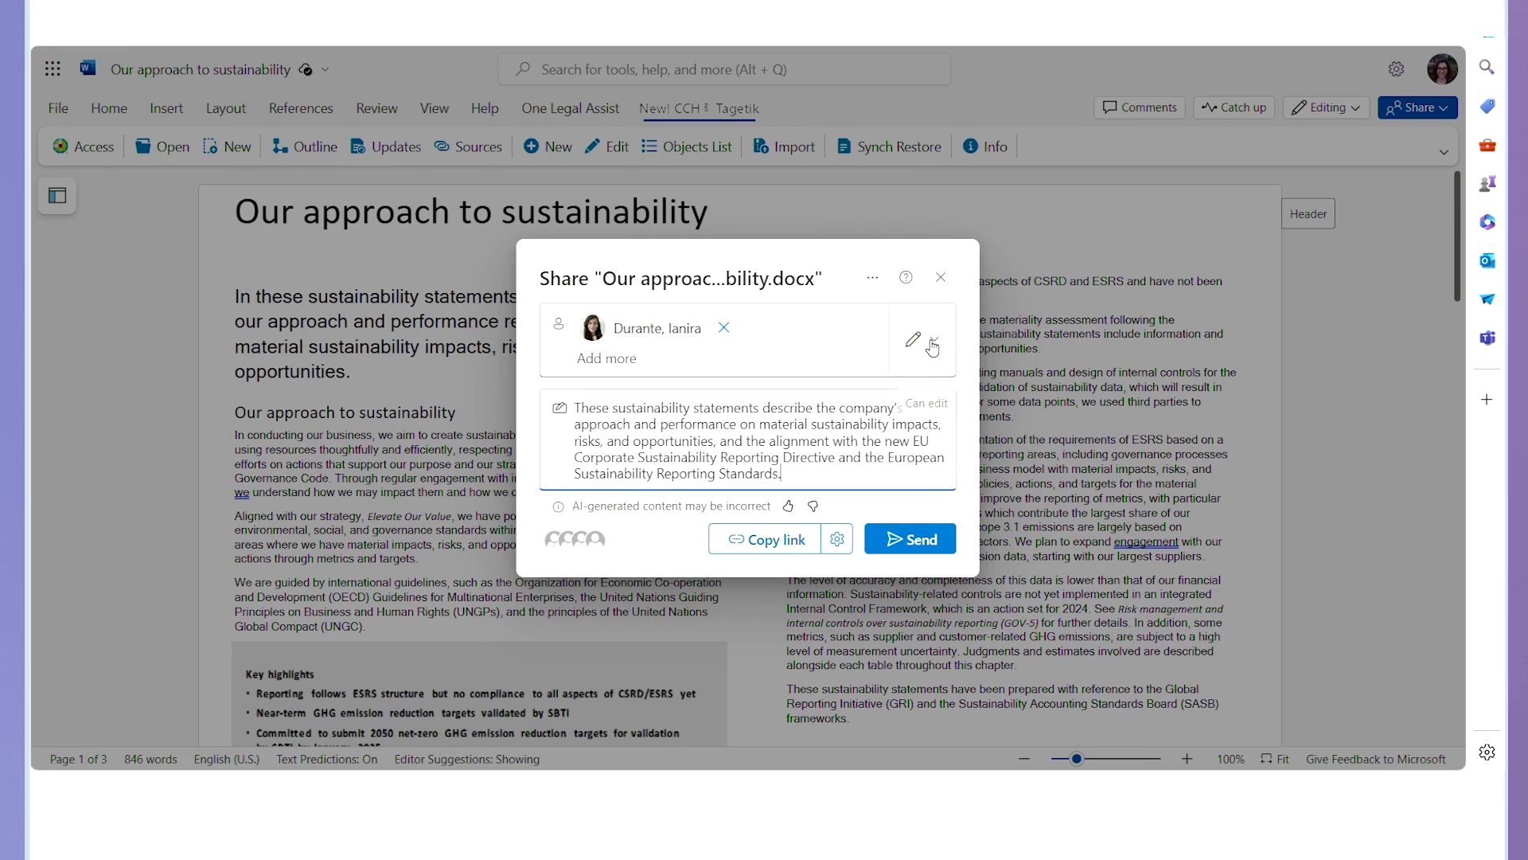
{"action": "left_click", "coordinate": [921, 544]}
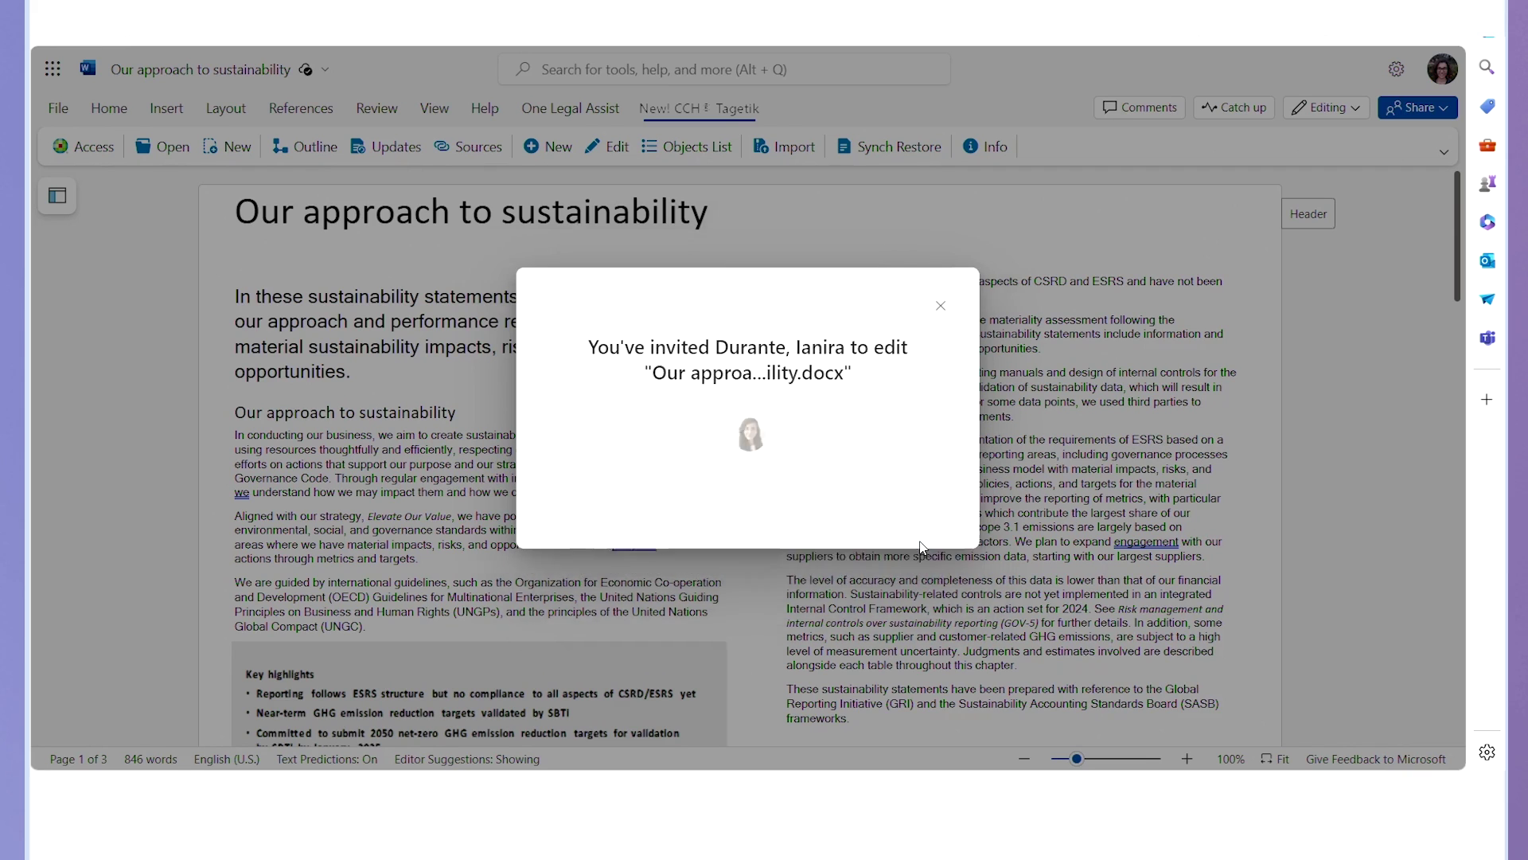
{"action": "left_click", "coordinate": [942, 313]}
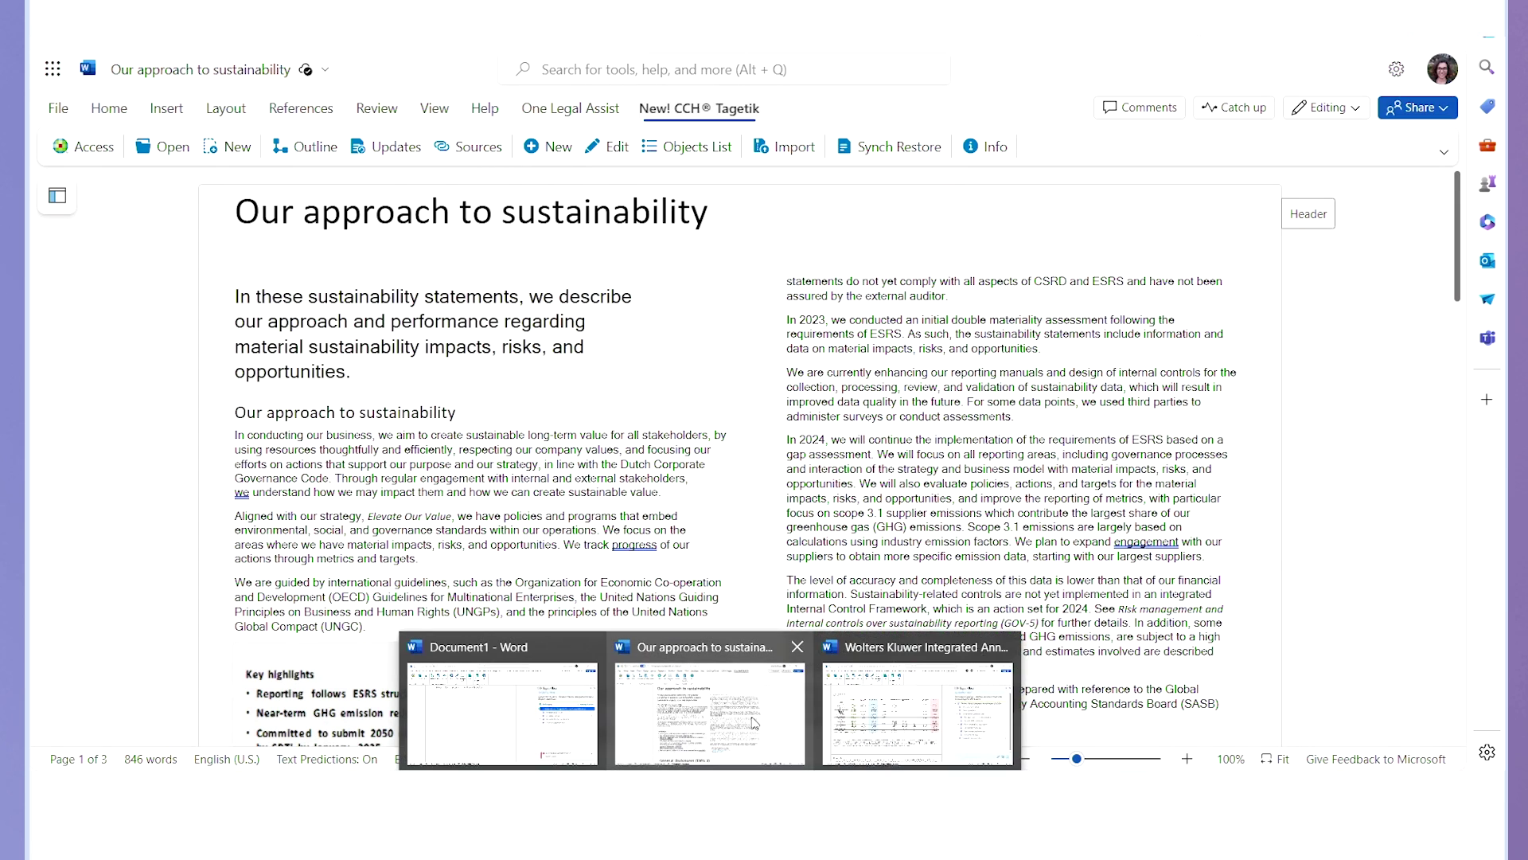
Step: In desktop Word, view the Energy table's change history with its addition entry expanded
{"action": "left_click", "coordinate": [737, 717]}
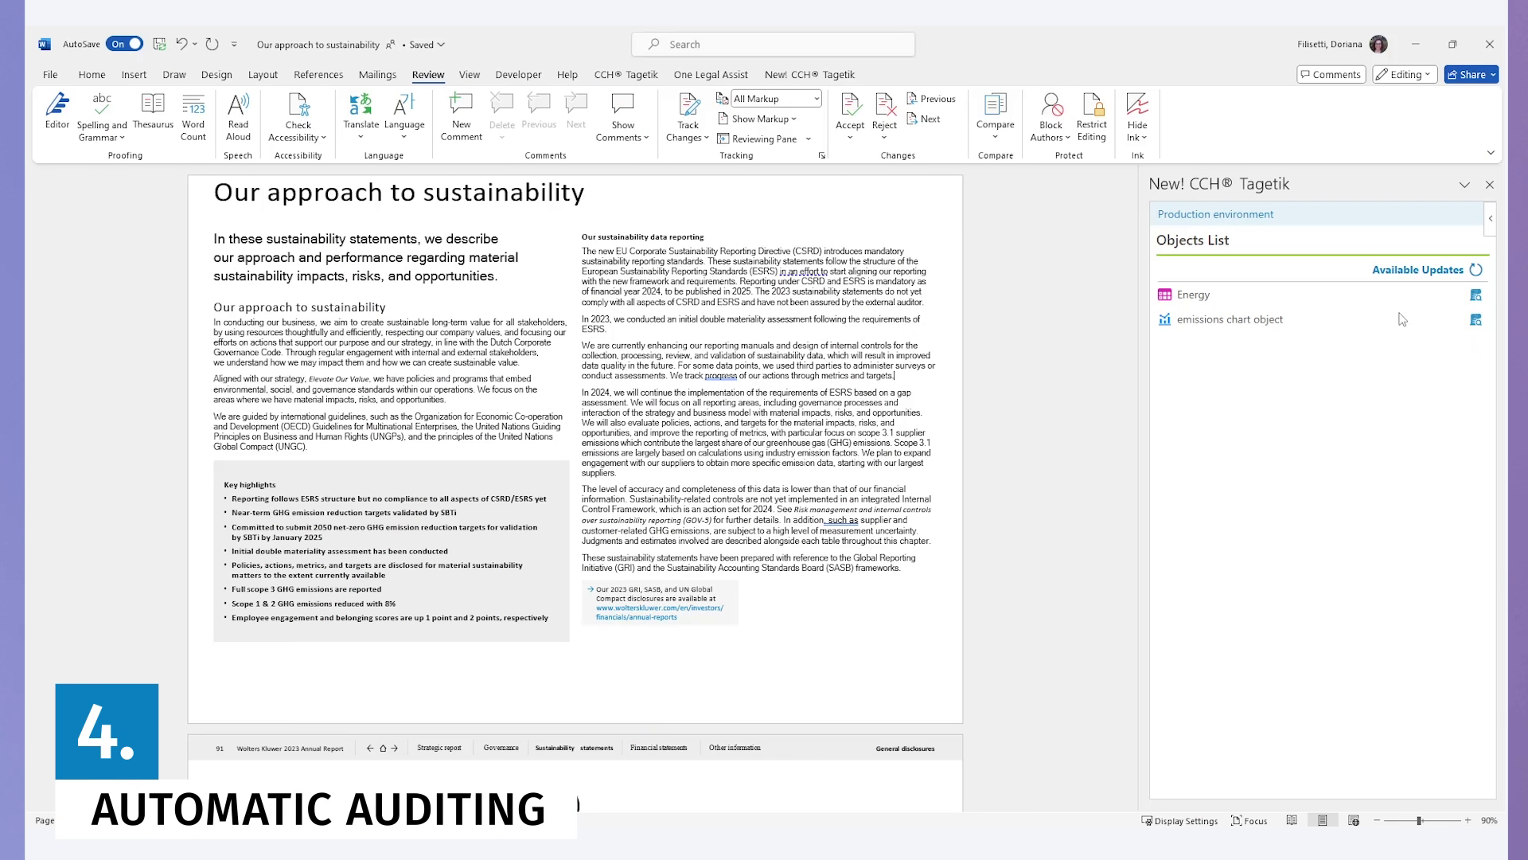
{"action": "left_click", "coordinate": [1480, 295]}
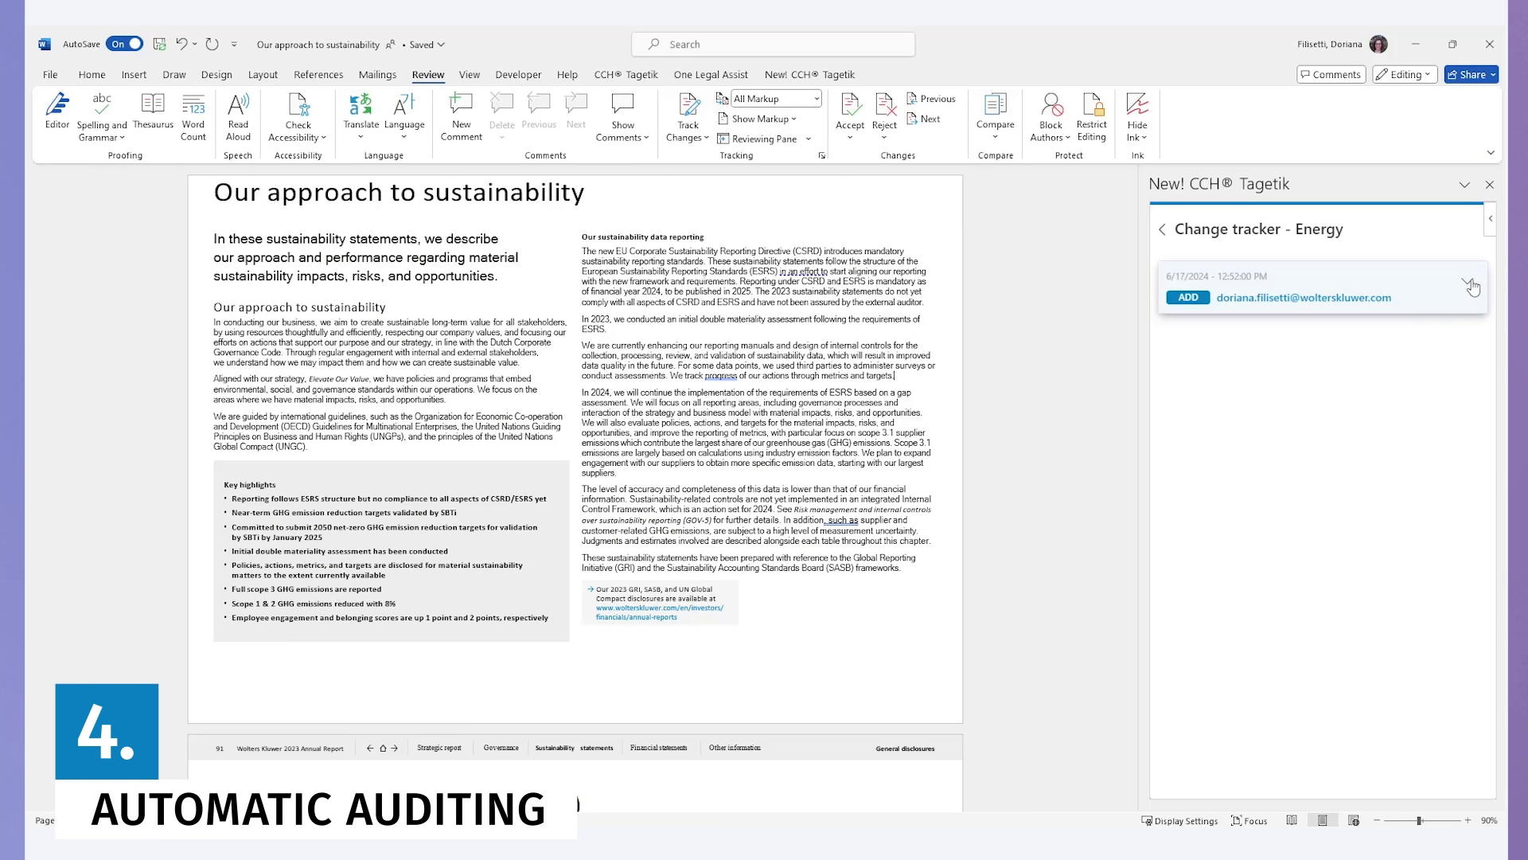
{"action": "left_click", "coordinate": [1471, 285]}
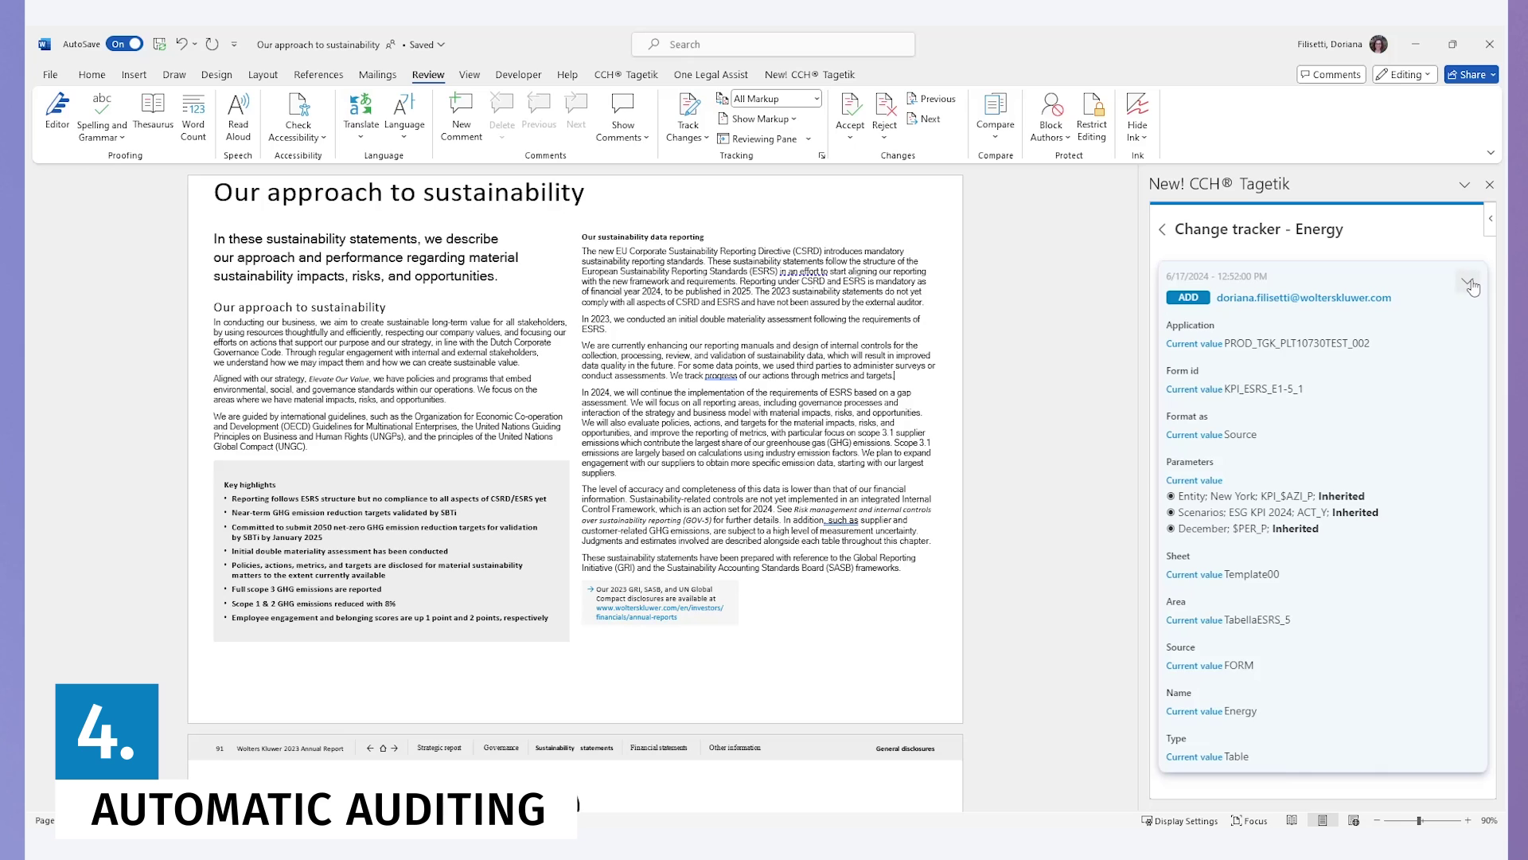
{"action": "left_click", "coordinate": [1165, 238]}
Step: View the emissions chart object's change history and the details of its edit entry
{"action": "left_click", "coordinate": [1475, 323]}
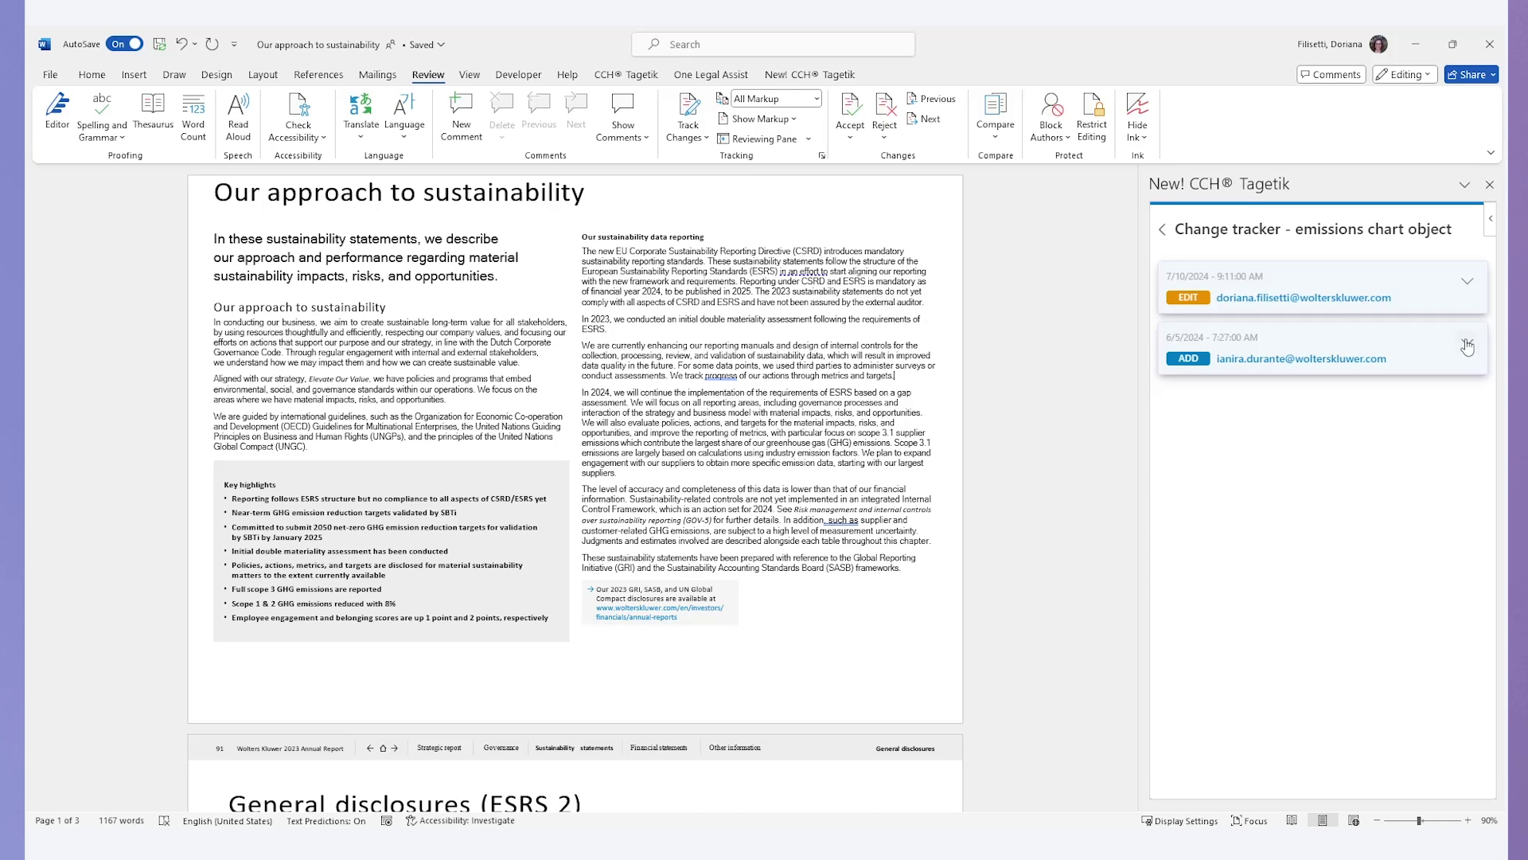
{"action": "left_click", "coordinate": [1469, 292]}
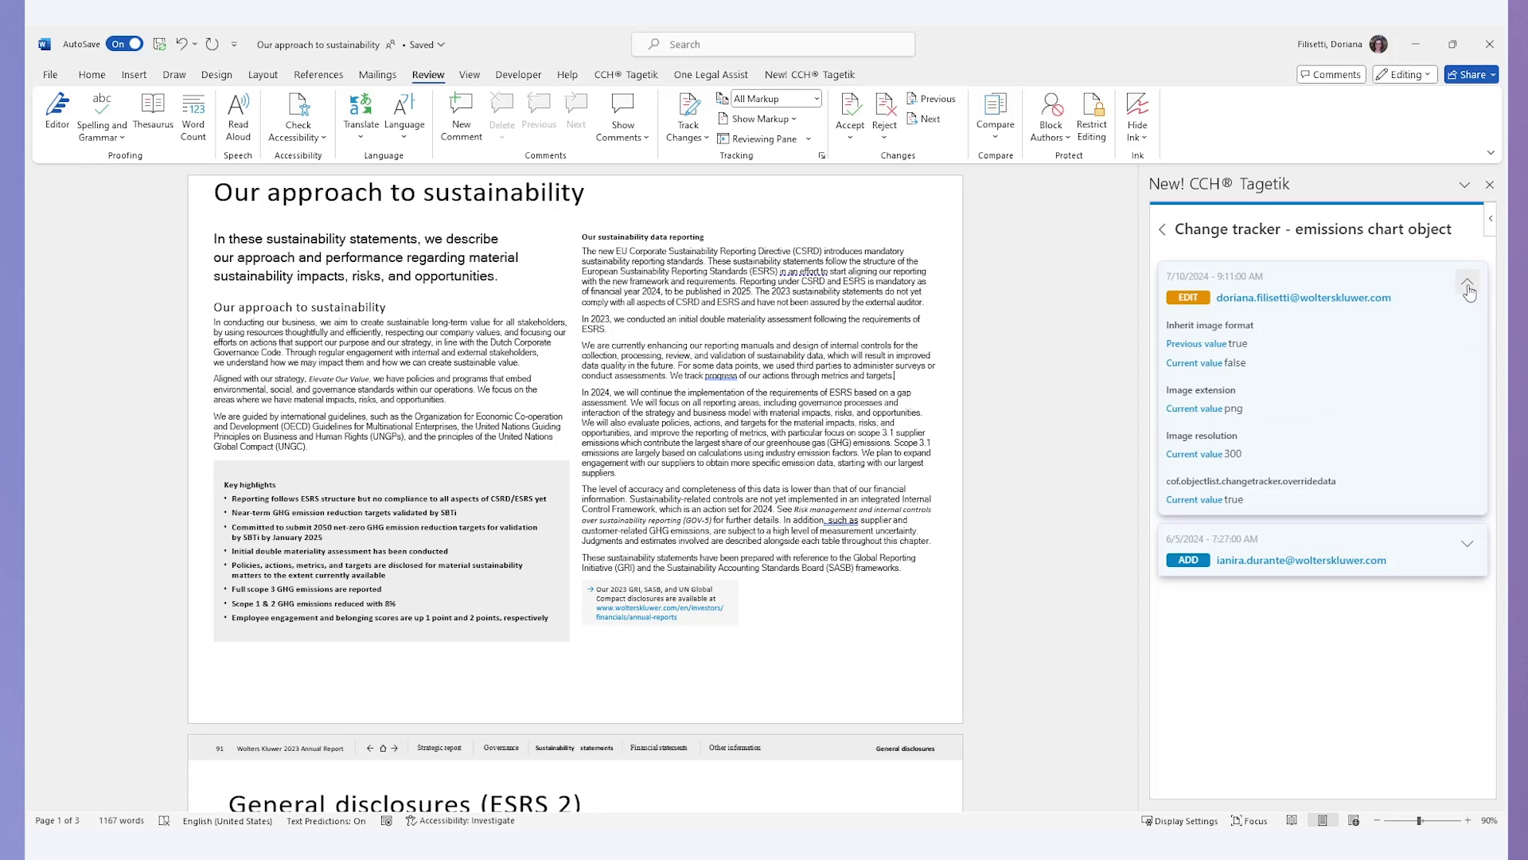
{"action": "left_click", "coordinate": [1469, 288]}
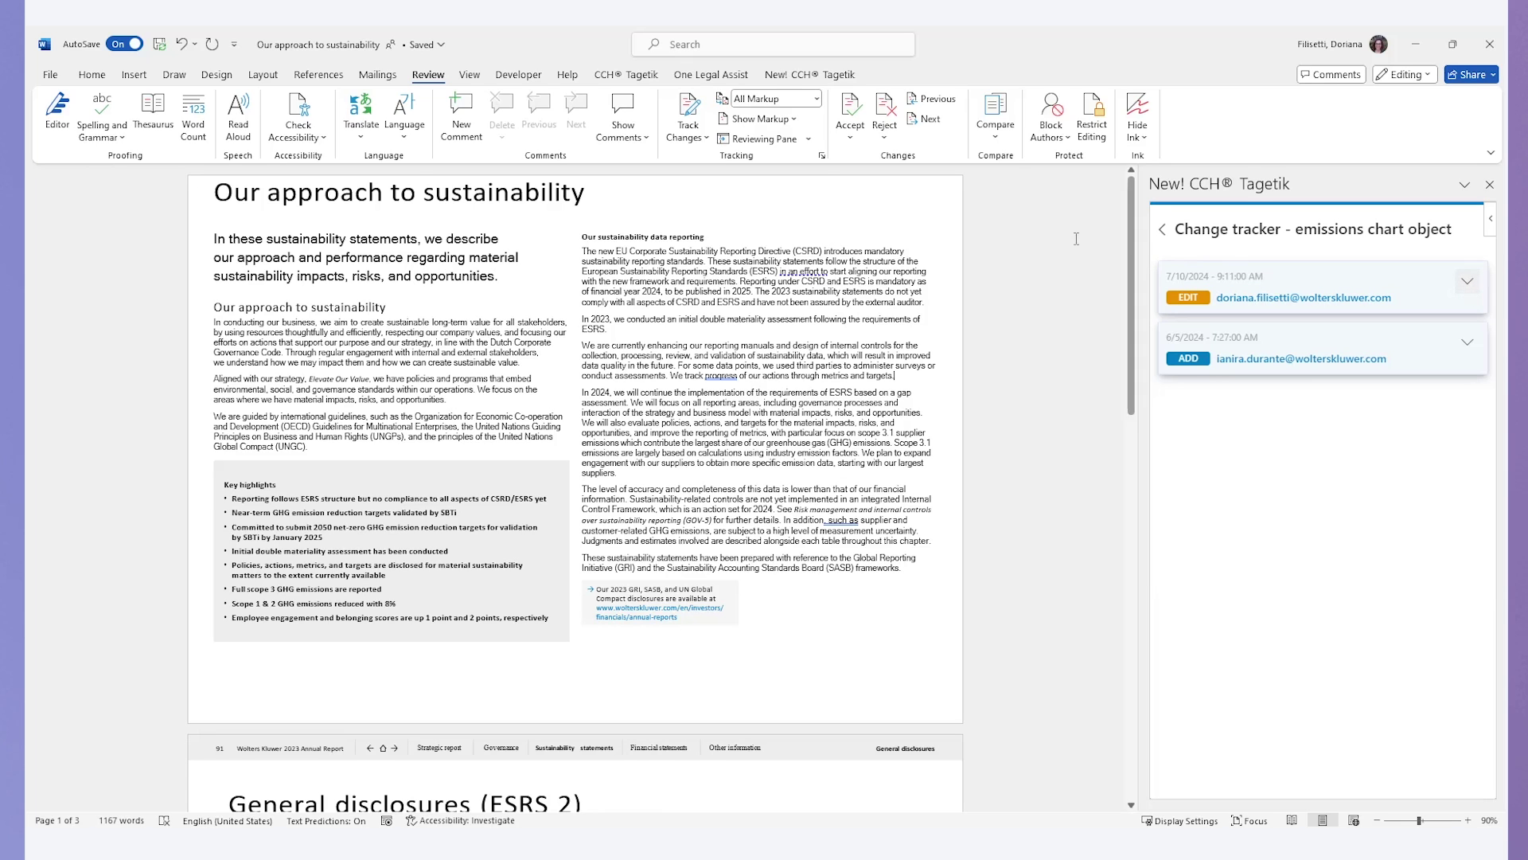
Step: Compare the document against specific saved version 47.0 to reveal its revisions
{"action": "left_click", "coordinate": [999, 130]}
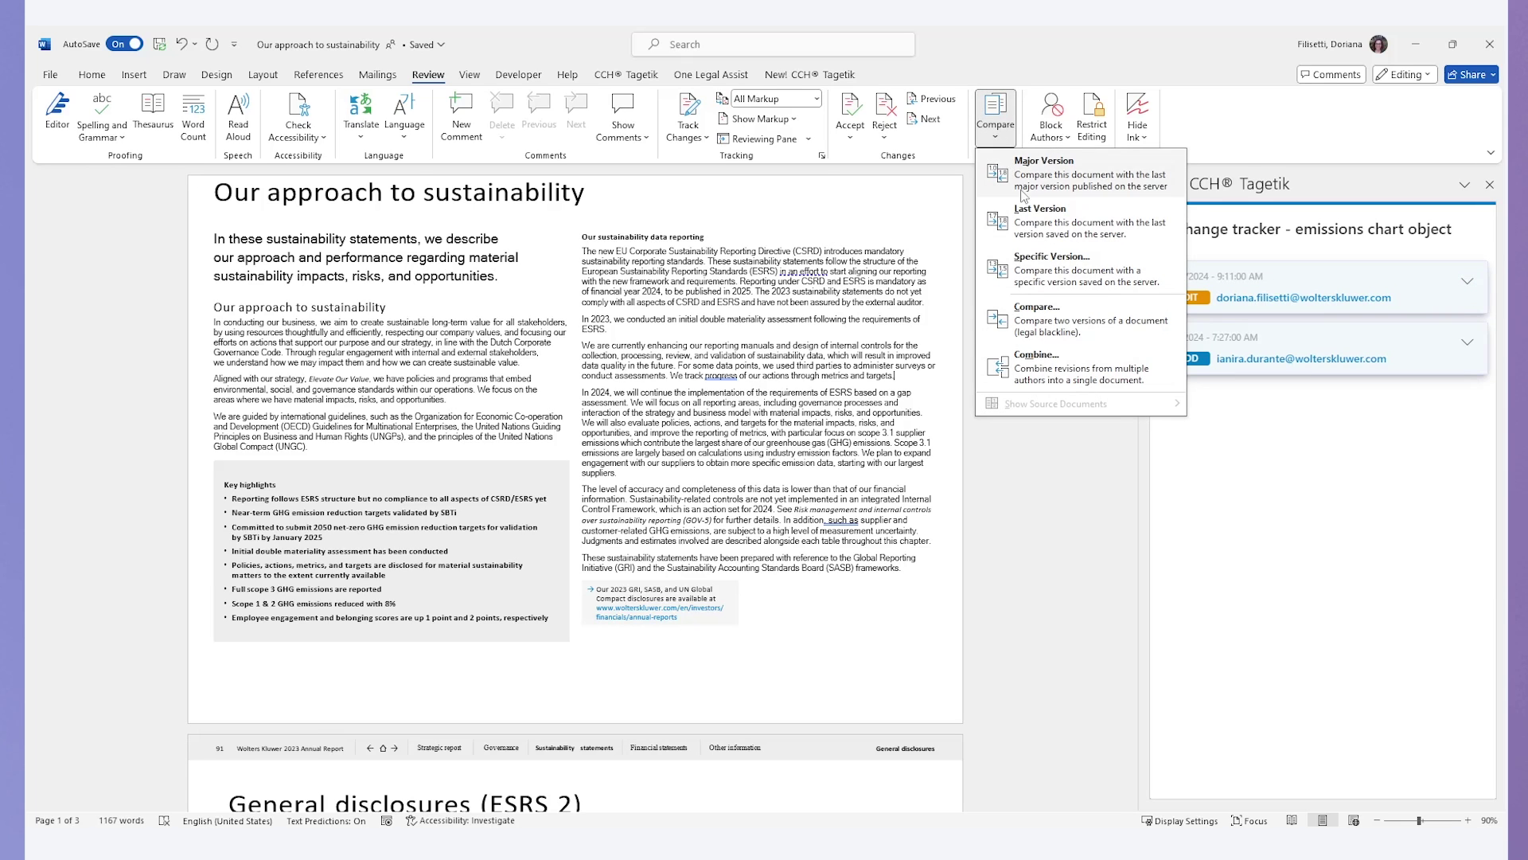
{"action": "left_click", "coordinate": [1046, 283]}
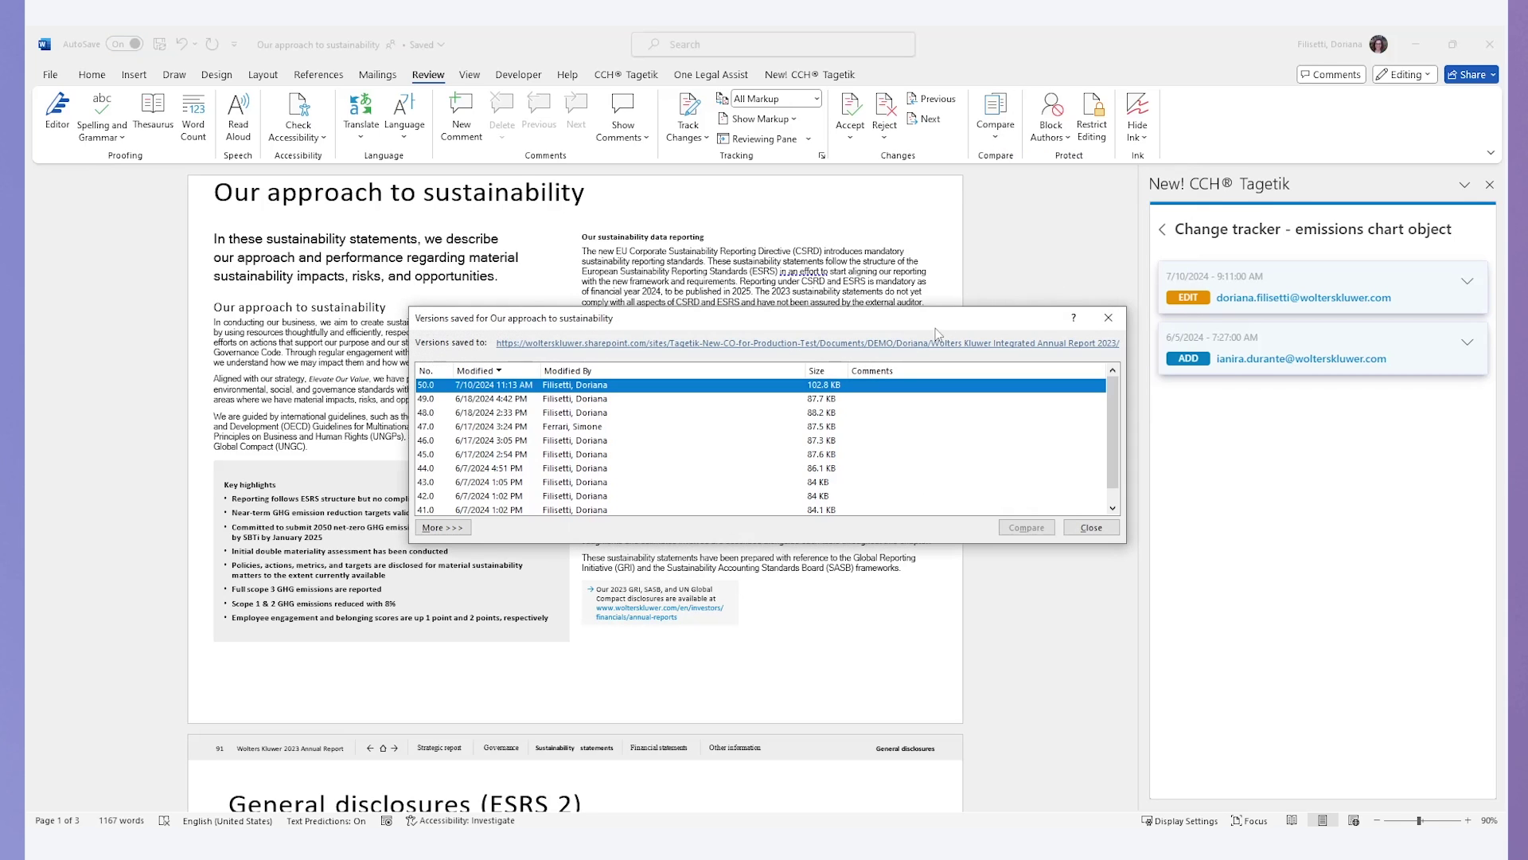
{"action": "left_click", "coordinate": [566, 430]}
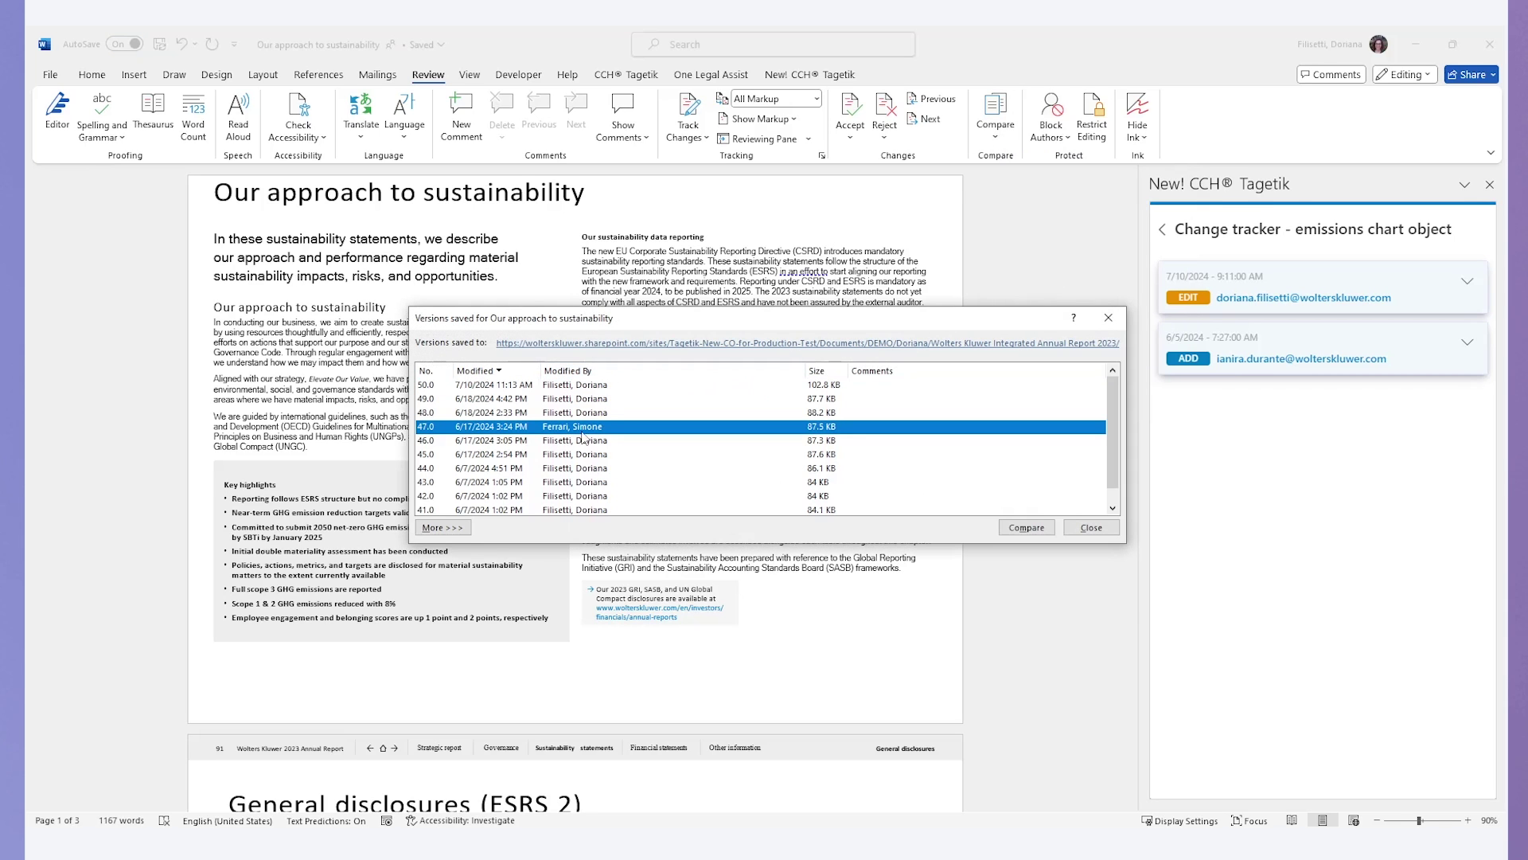
{"action": "left_click", "coordinate": [1025, 529]}
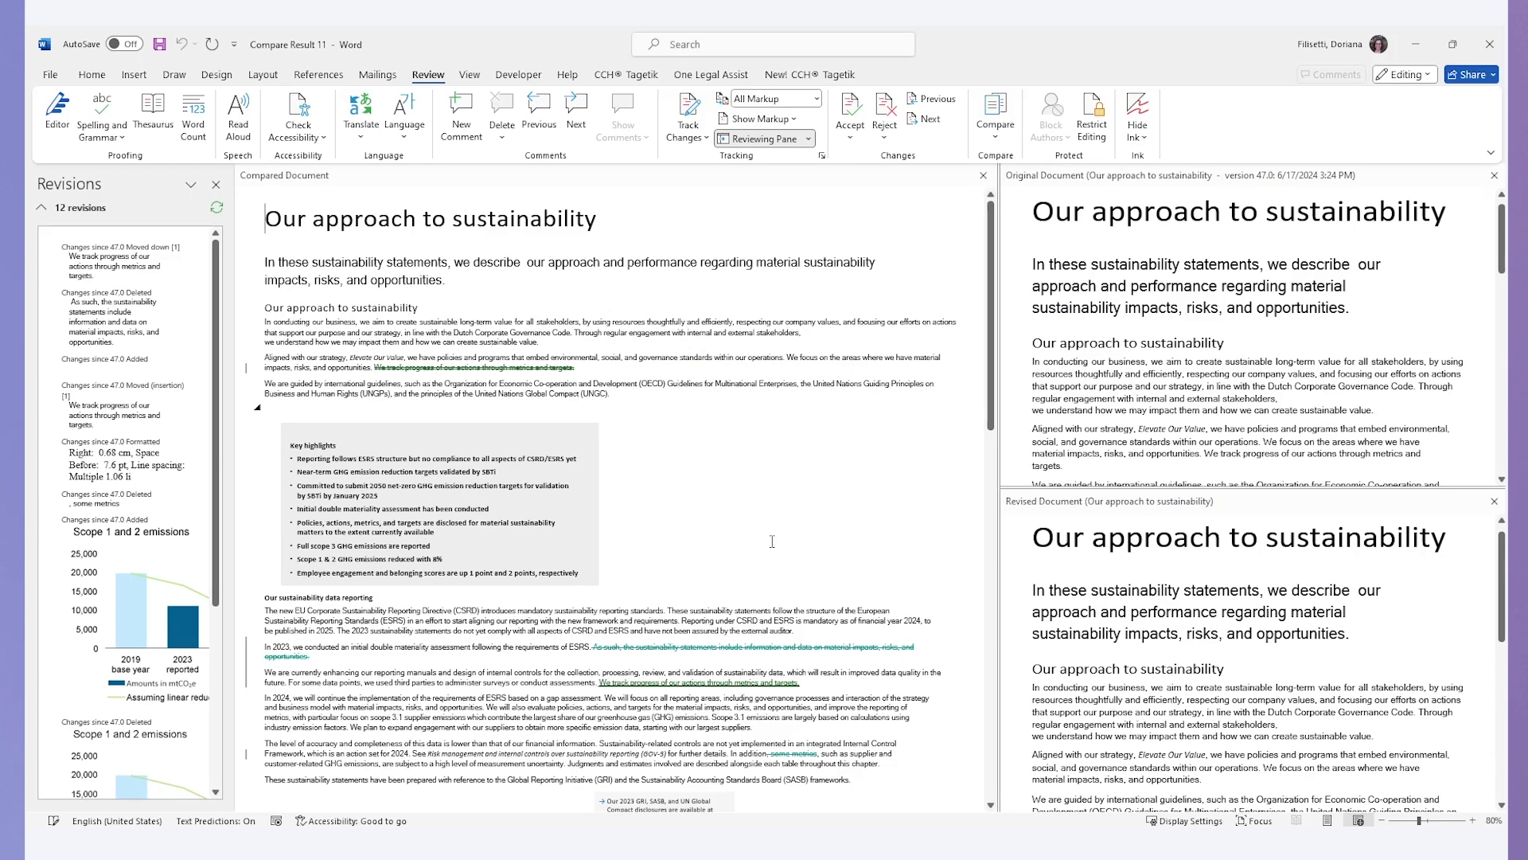
{"action": "scroll", "coordinate": [772, 540], "scroll_direction": "down", "scroll_amount": 1}
{"action": "scroll", "coordinate": [772, 541], "scroll_direction": "down", "scroll_amount": 1}
{"action": "scroll", "coordinate": [771, 541], "scroll_direction": "down", "scroll_amount": 1}
{"action": "scroll", "coordinate": [773, 542], "scroll_direction": "down", "scroll_amount": 1}
{"action": "scroll", "coordinate": [772, 542], "scroll_direction": "down", "scroll_amount": 1}
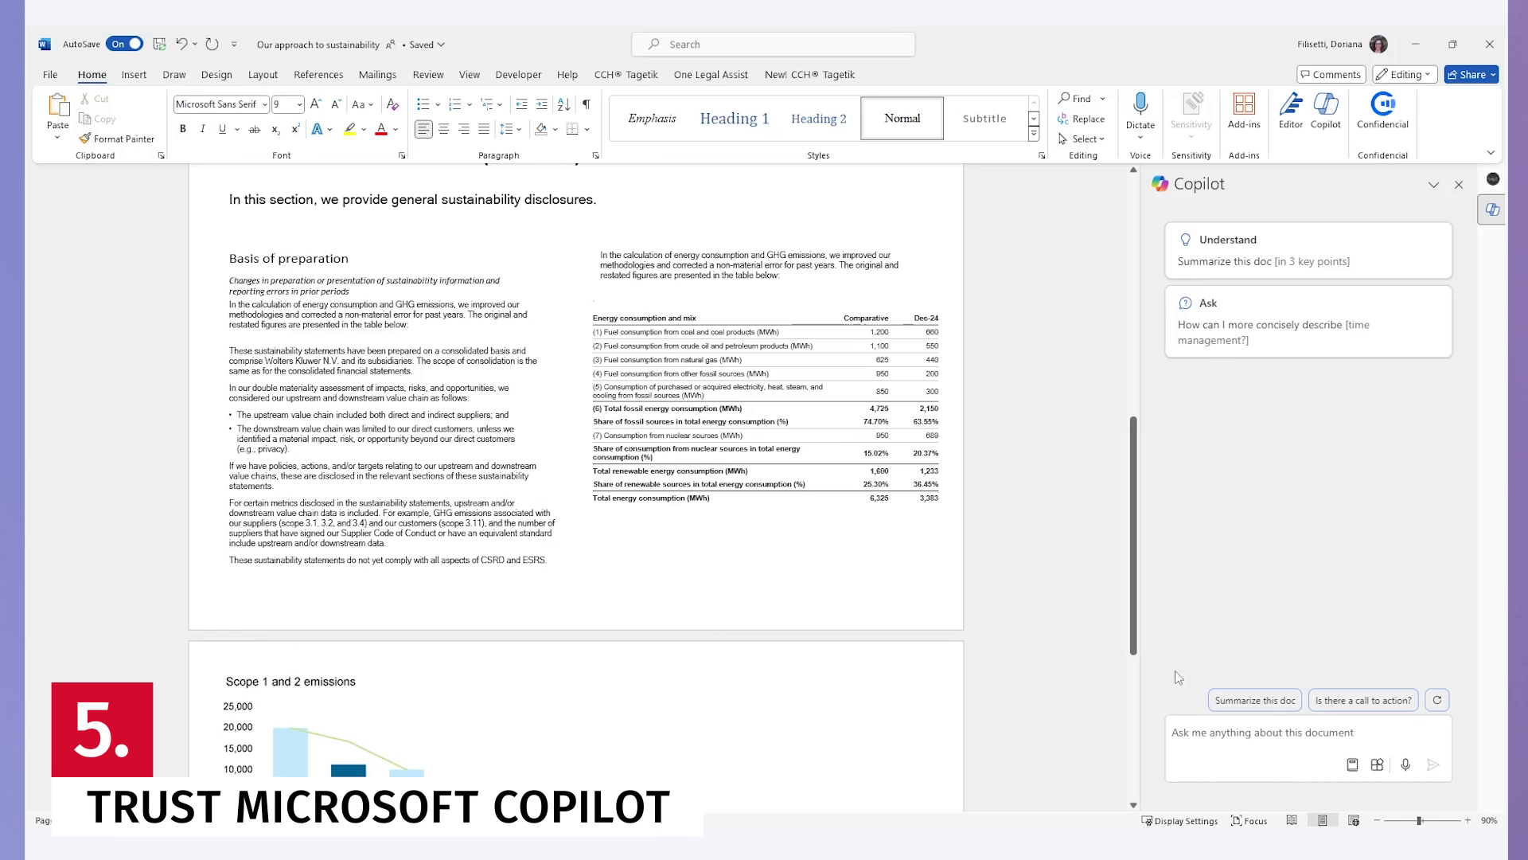
Step: Send Copilot a prompt asking it to comment on the energy consumption and mix table
{"action": "left_click", "coordinate": [1212, 739]}
{"action": "type", "text": "Comment the \"energy consumption and mix\" table, e"}
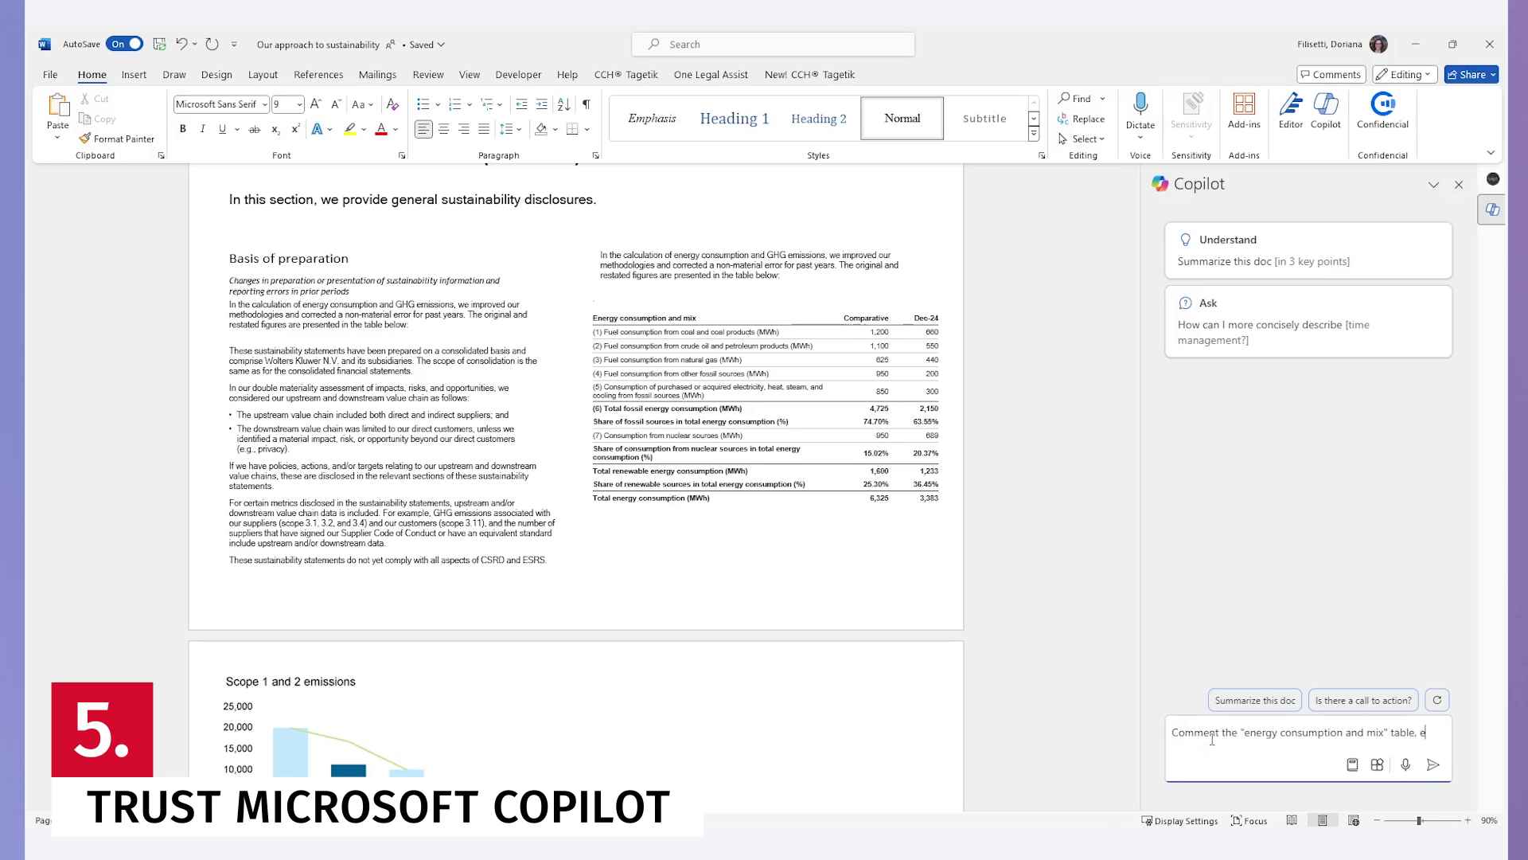
{"action": "type", "text": "xplaining the main findings and implication of data"}
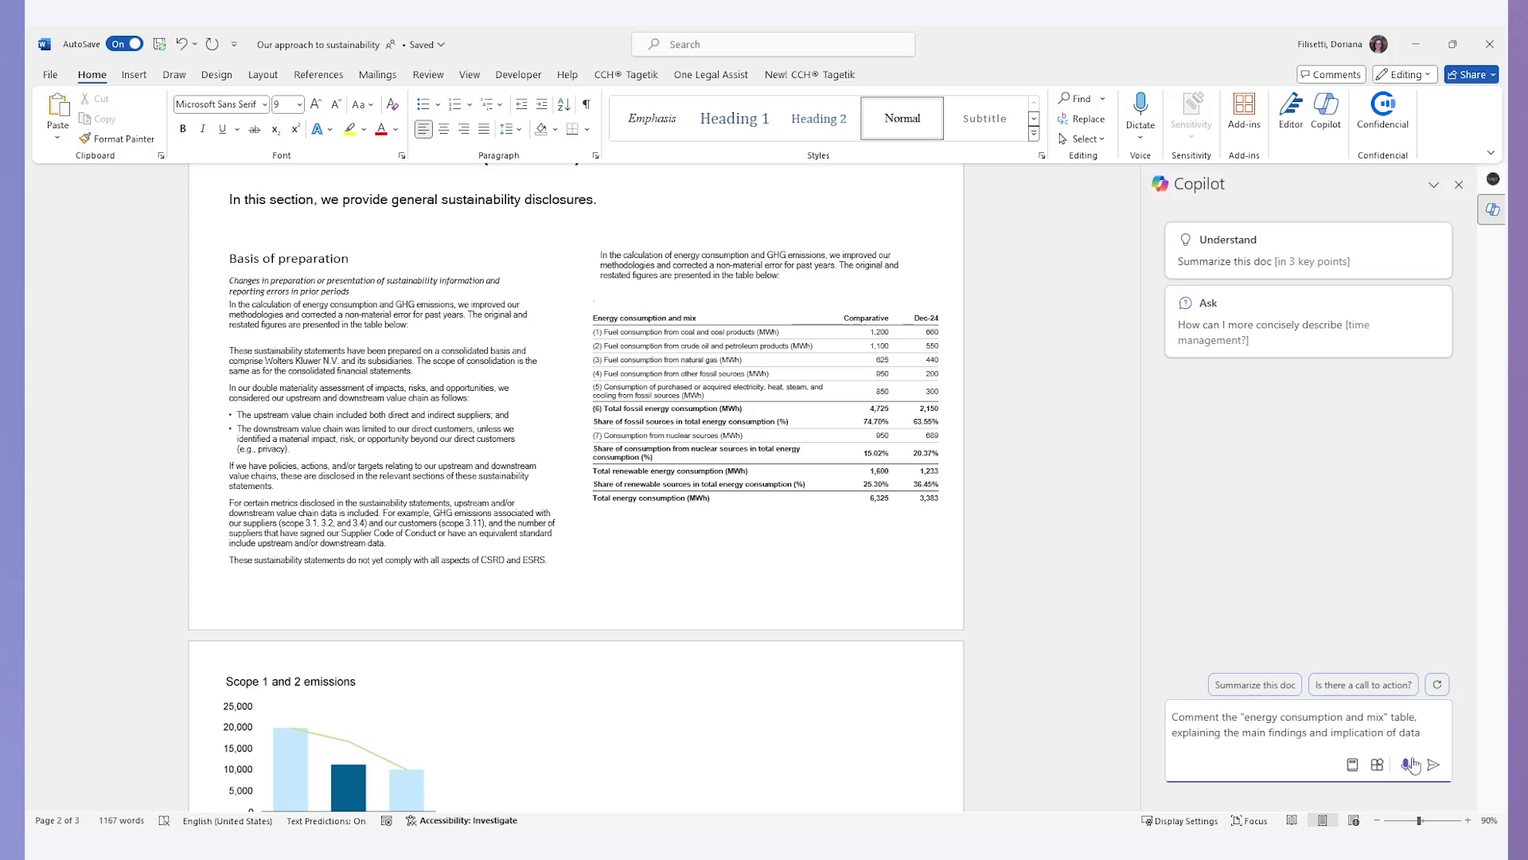
{"action": "left_click", "coordinate": [1433, 765]}
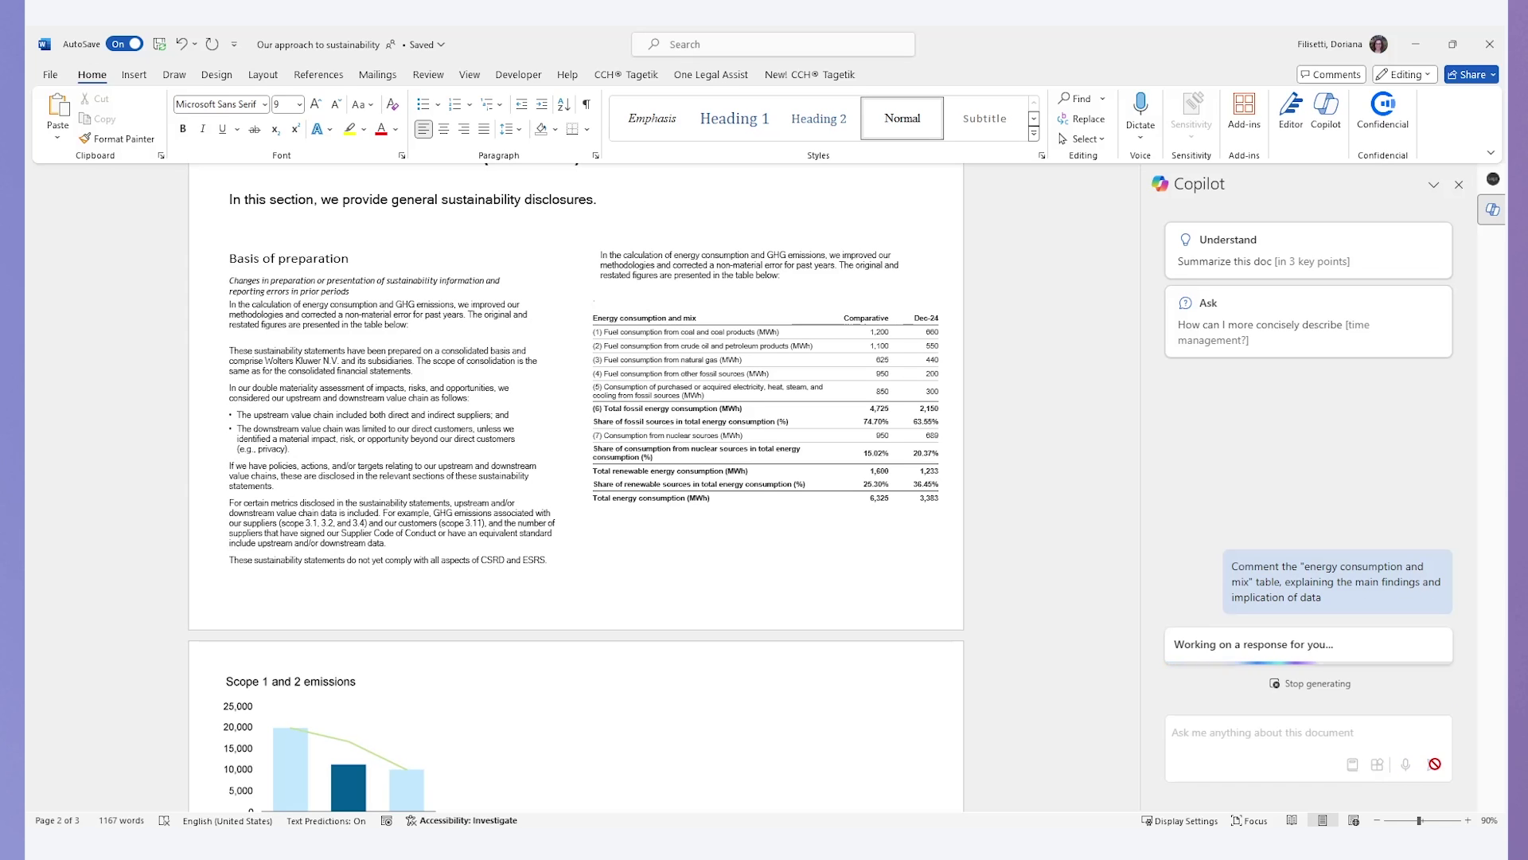